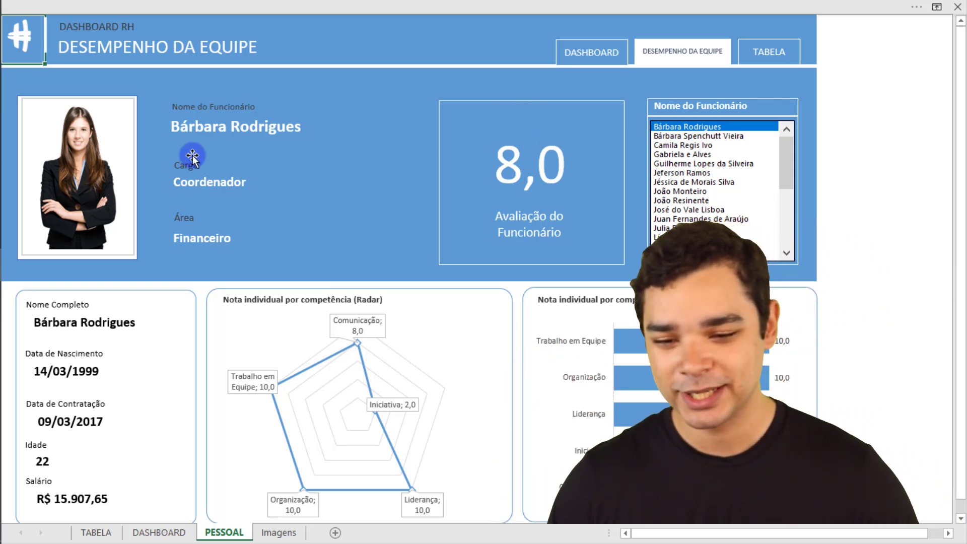
Cycle through several employees' performance data on the dashboard, ending back on the first one
{"action": "left_click", "coordinate": [691, 137]}
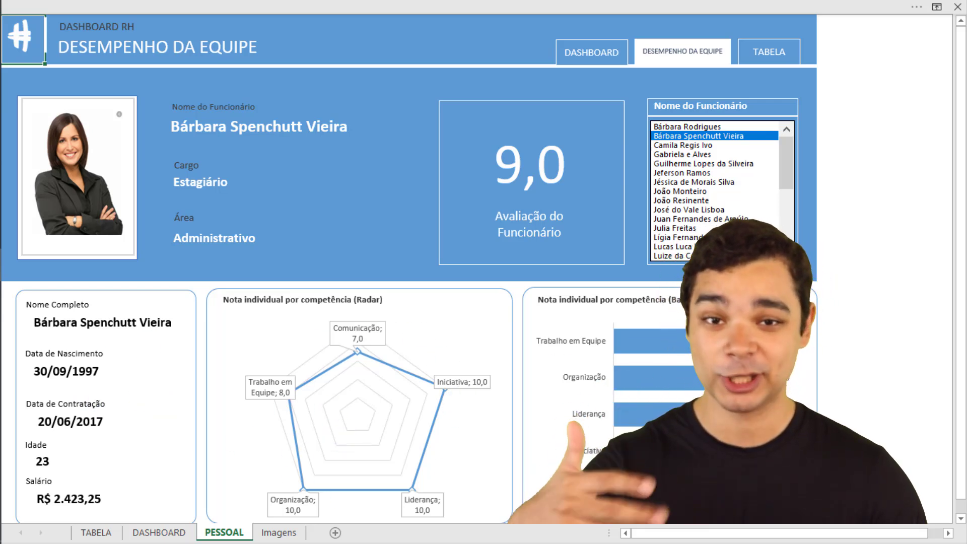
{"action": "left_click", "coordinate": [691, 155]}
{"action": "left_click", "coordinate": [688, 173]}
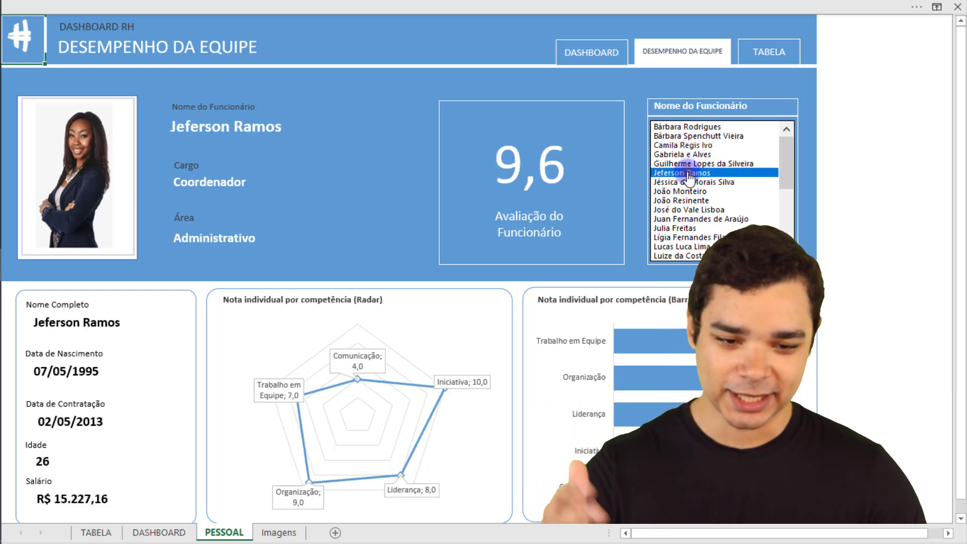
{"action": "left_click", "coordinate": [686, 182]}
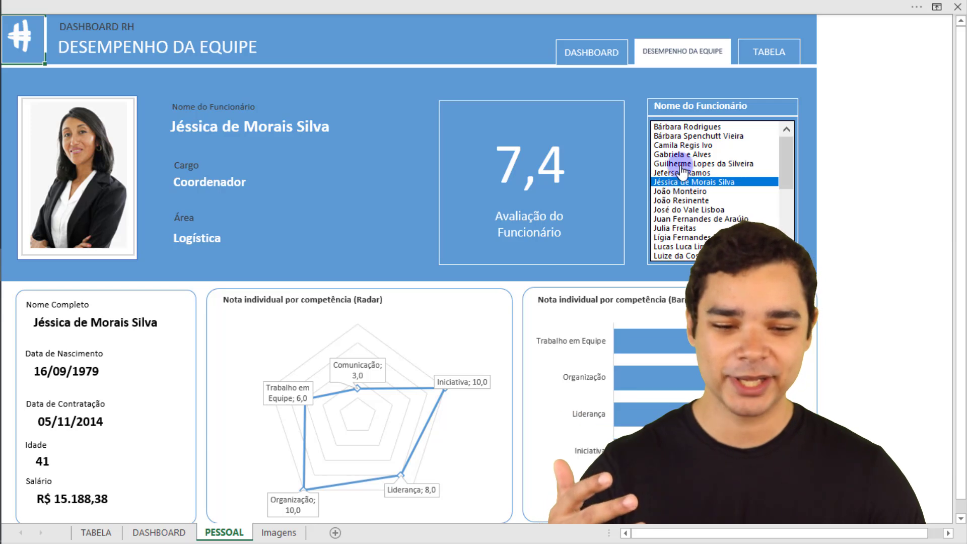
{"action": "left_click", "coordinate": [682, 127]}
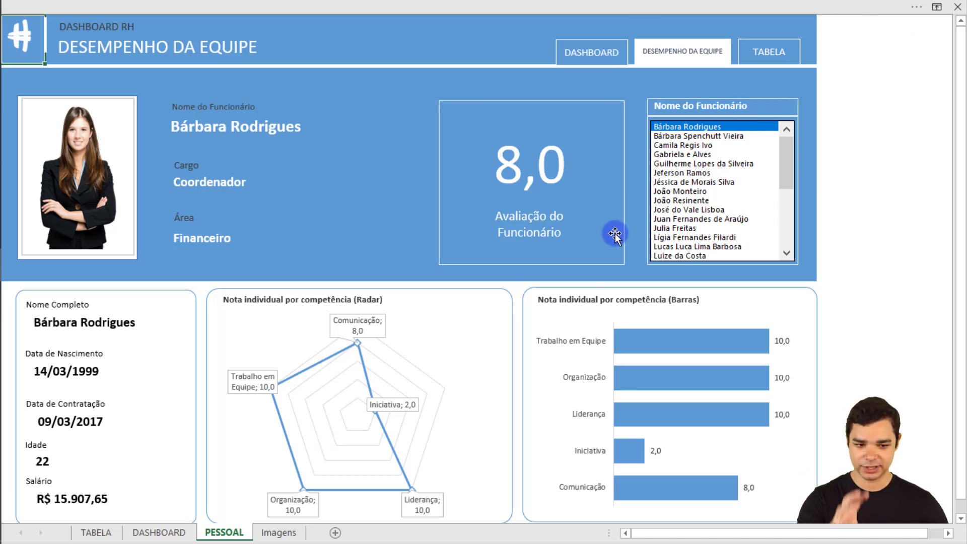
Keep the ribbon always expanded, turn on headings and the formula bar, then go to TABELA
{"action": "left_click", "coordinate": [937, 11]}
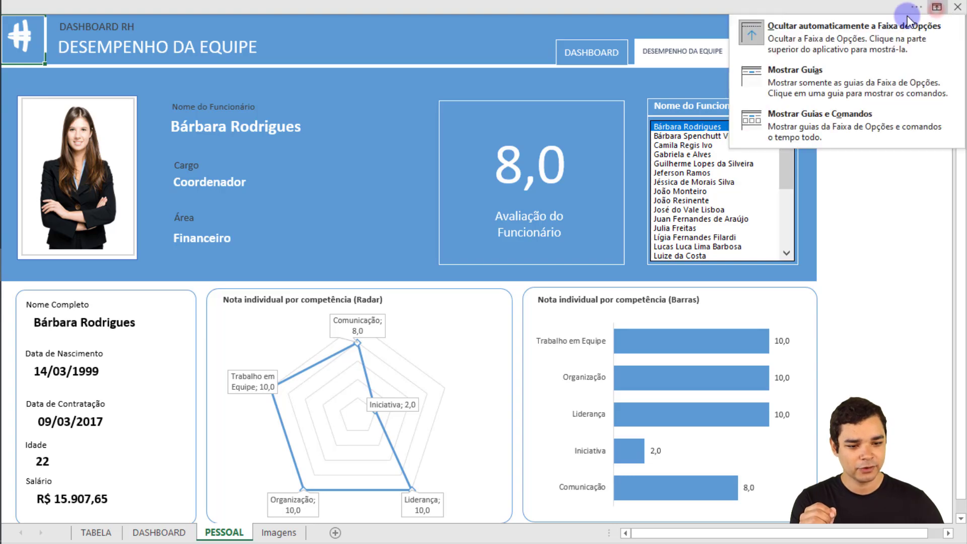
{"action": "left_click", "coordinate": [813, 125]}
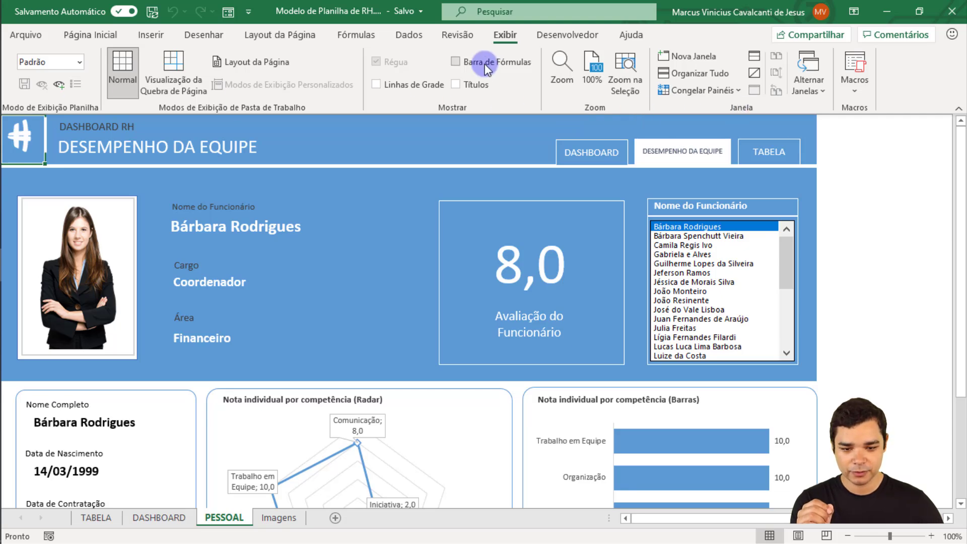
{"action": "left_click", "coordinate": [467, 85]}
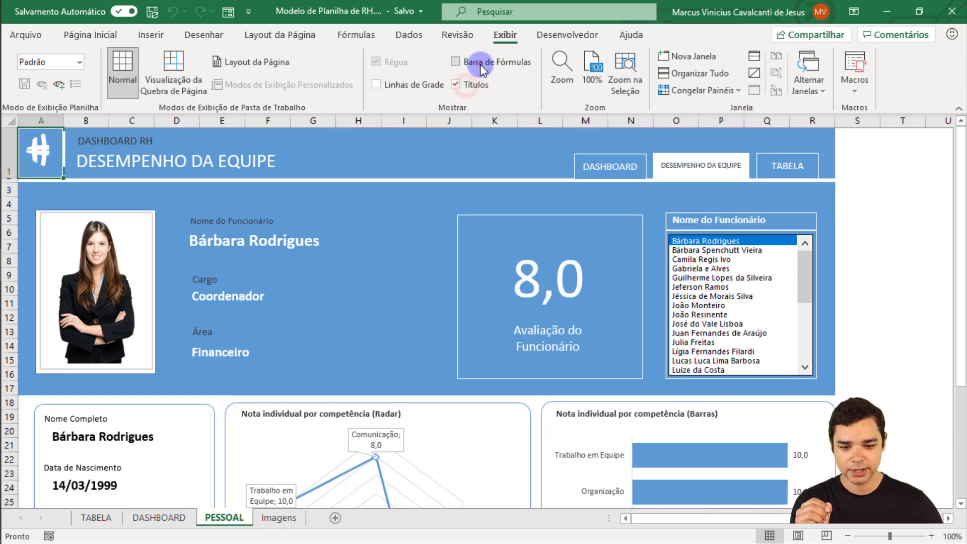
{"action": "left_click", "coordinate": [480, 64]}
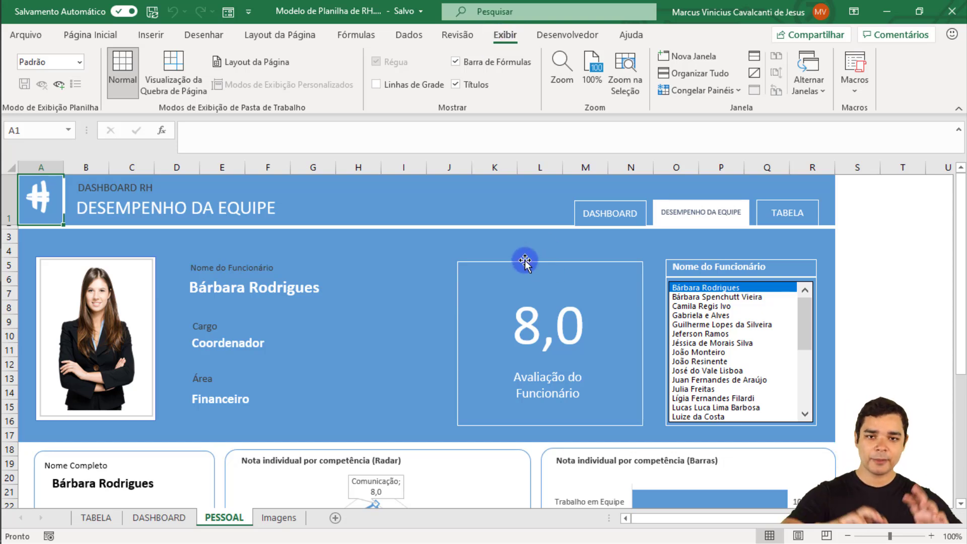
{"action": "left_click", "coordinate": [98, 524]}
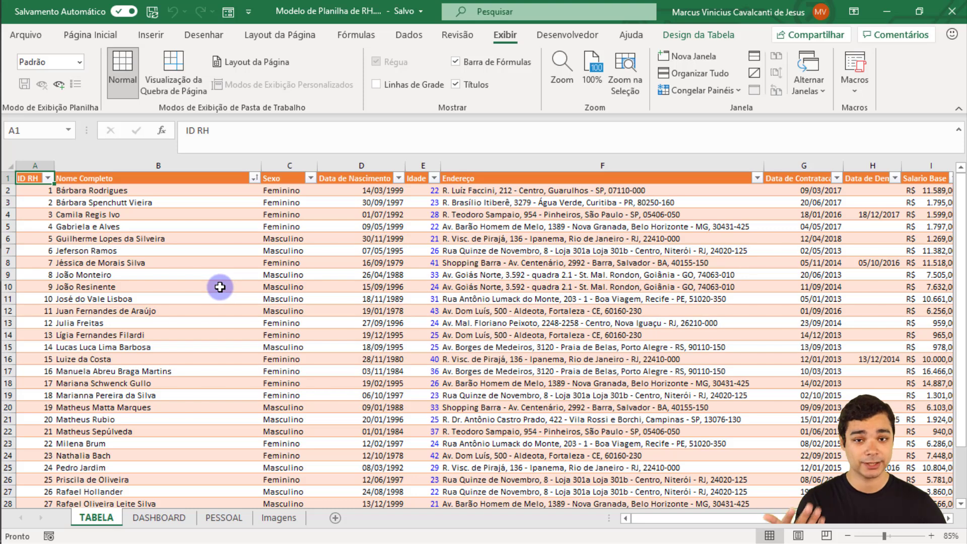
{"action": "left_click", "coordinate": [143, 166]}
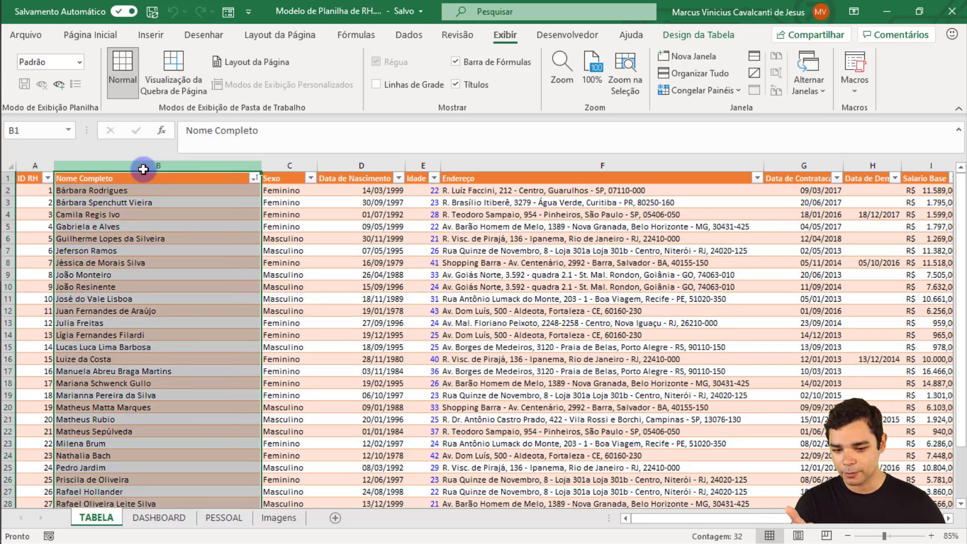
{"action": "left_click", "coordinate": [286, 165]}
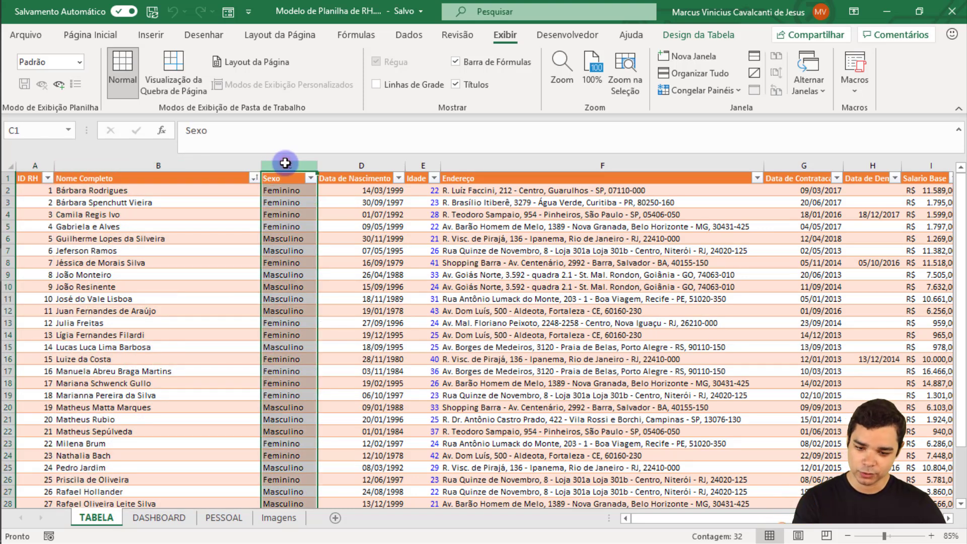
{"action": "left_click", "coordinate": [340, 166]}
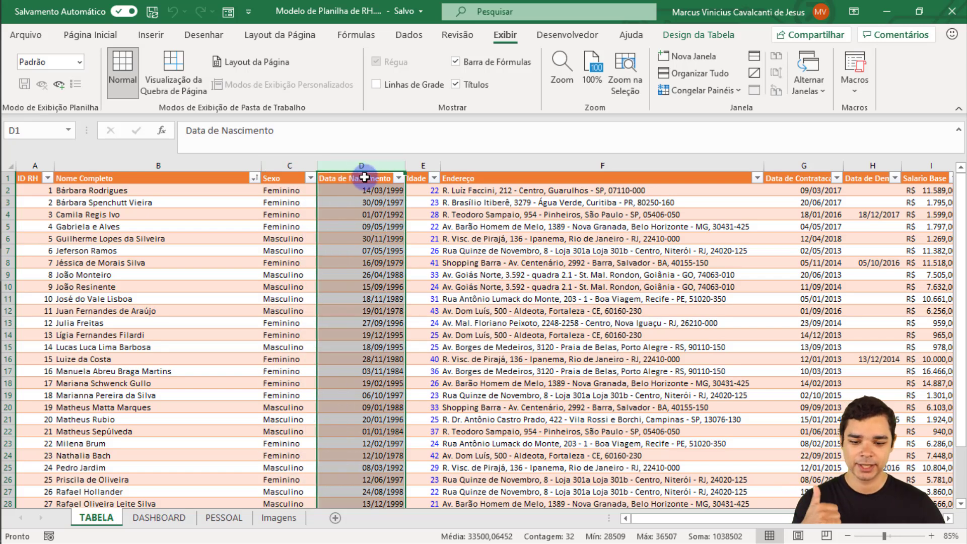
{"action": "left_click", "coordinate": [421, 166]}
{"action": "left_click", "coordinate": [468, 165]}
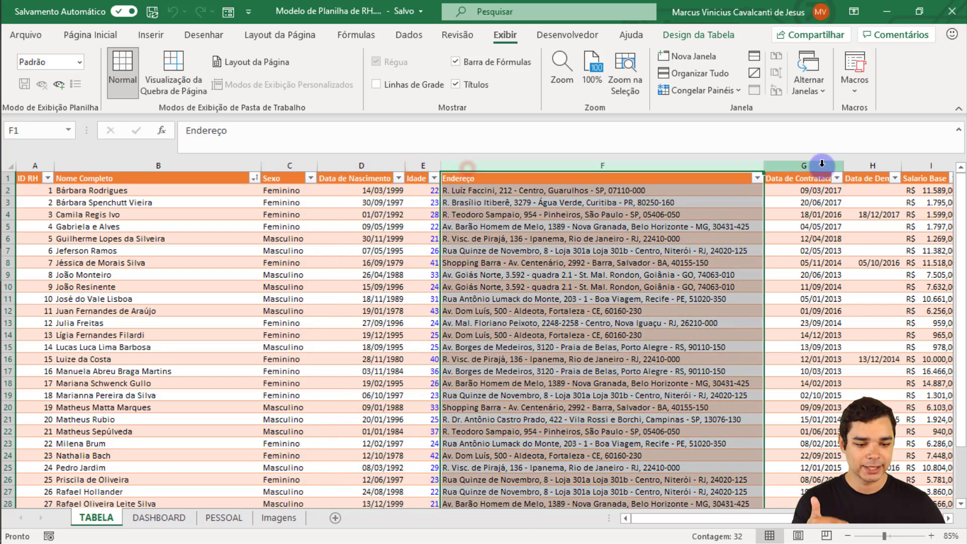
{"action": "left_click", "coordinate": [821, 167]}
{"action": "left_click_drag", "start_coordinate": [762, 525], "coordinate": [807, 526]}
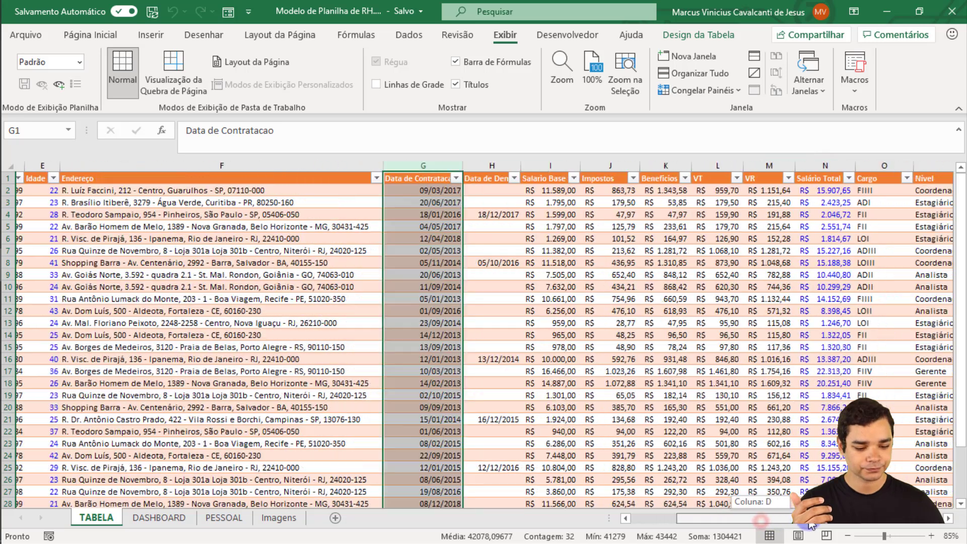
{"action": "left_click", "coordinate": [485, 162]}
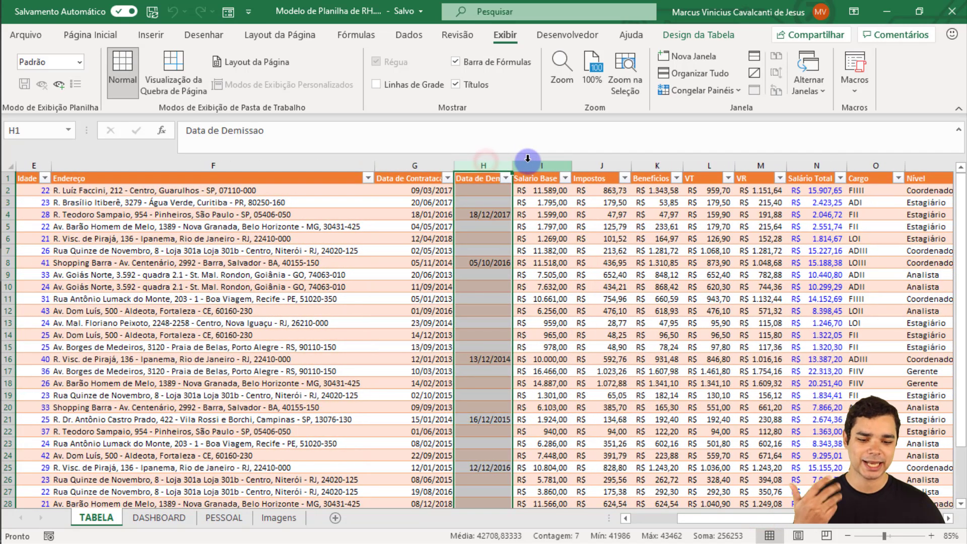
{"action": "left_click", "coordinate": [542, 164]}
{"action": "left_click", "coordinate": [609, 162]}
{"action": "left_click", "coordinate": [642, 164]}
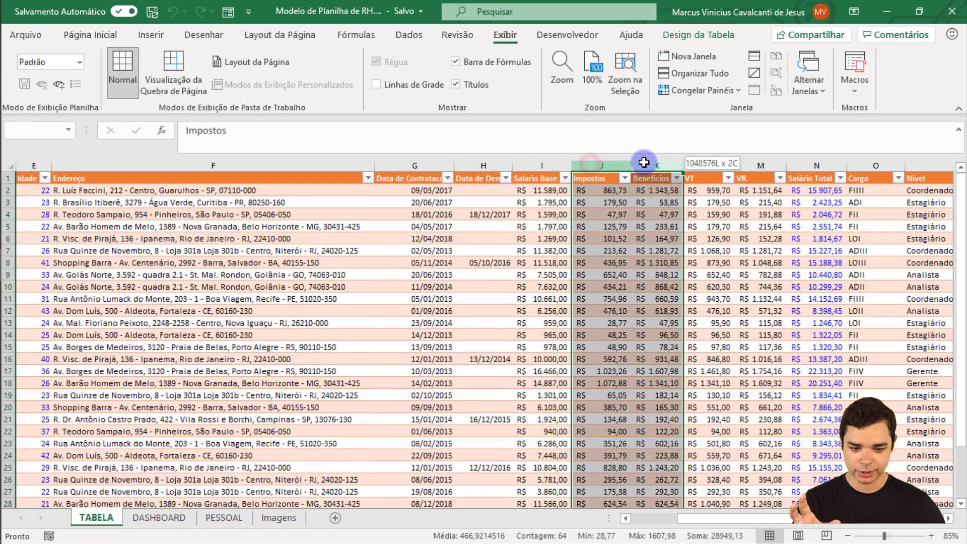
{"action": "left_click", "coordinate": [703, 165]}
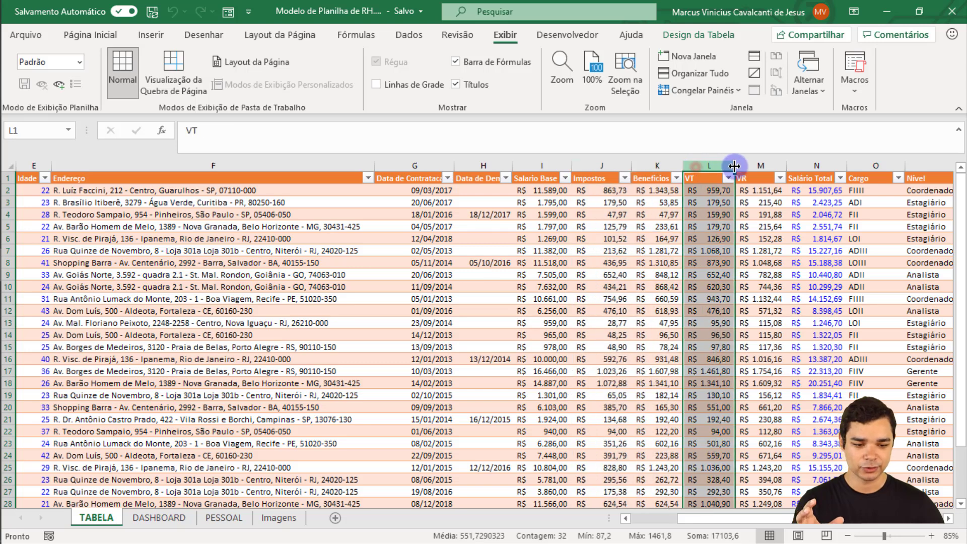
{"action": "left_click", "coordinate": [645, 167]}
{"action": "left_click", "coordinate": [700, 163]}
{"action": "left_click", "coordinate": [748, 160]}
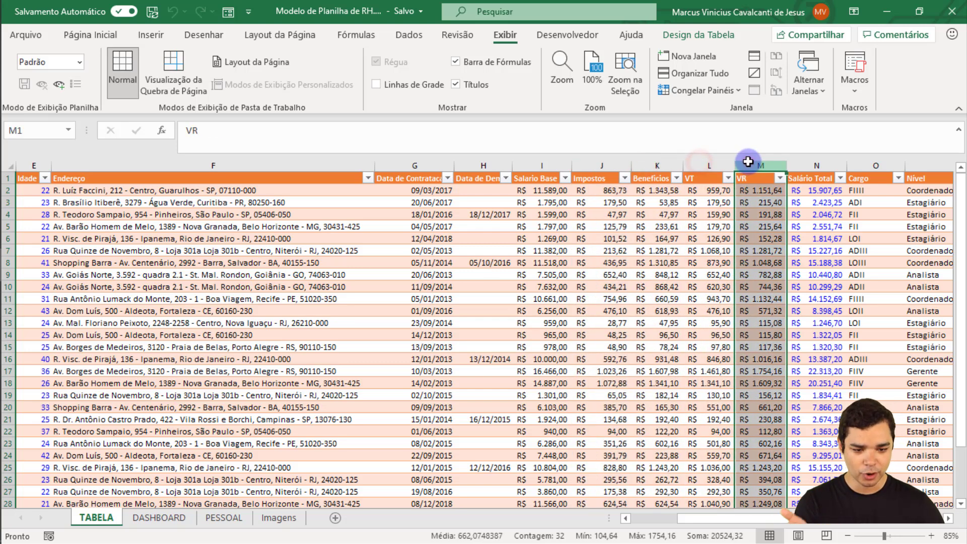
{"action": "left_click", "coordinate": [805, 165]}
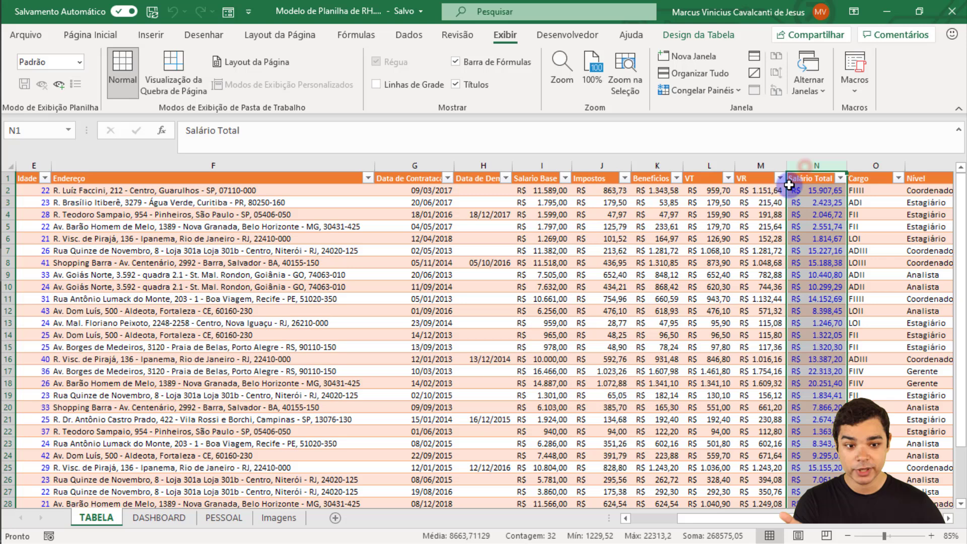
{"action": "left_click", "coordinate": [875, 165]}
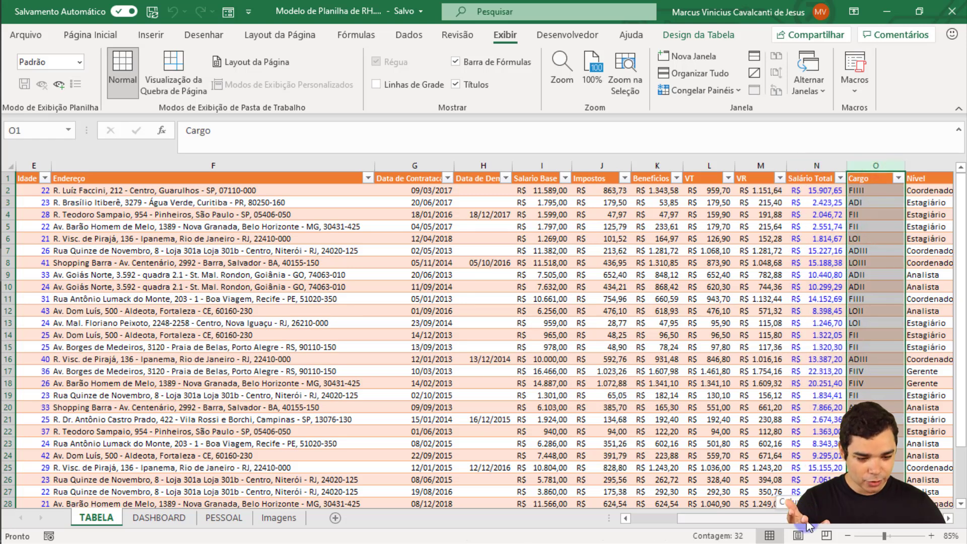
{"action": "scroll", "coordinate": [479, 244], "scroll_direction": "right", "scroll_amount": 5}
{"action": "left_click", "coordinate": [421, 167]}
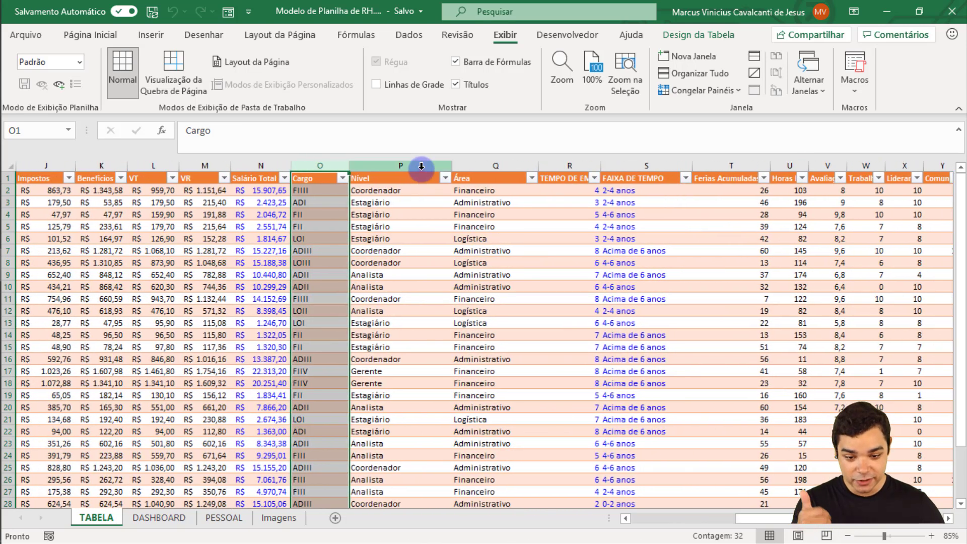
{"action": "left_click", "coordinate": [481, 165]}
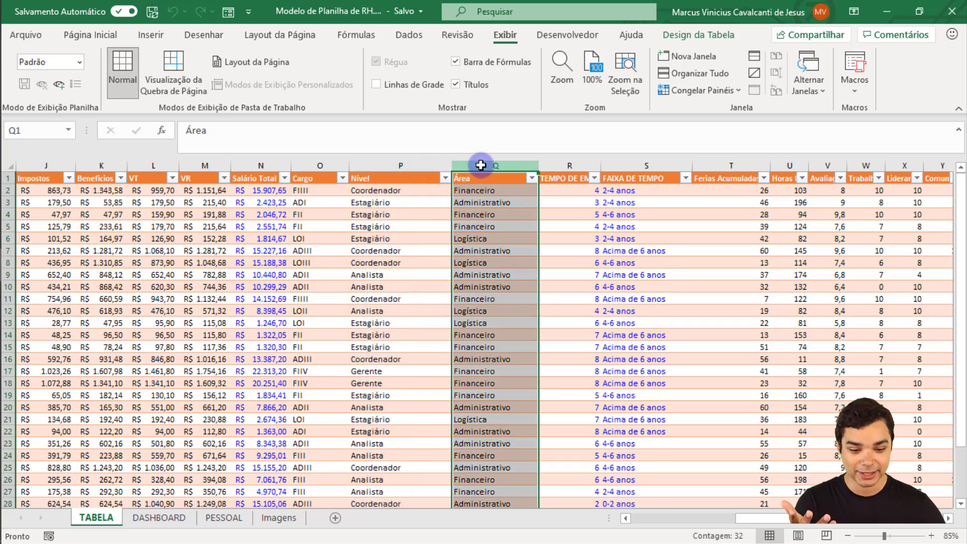
{"action": "left_click", "coordinate": [547, 165]}
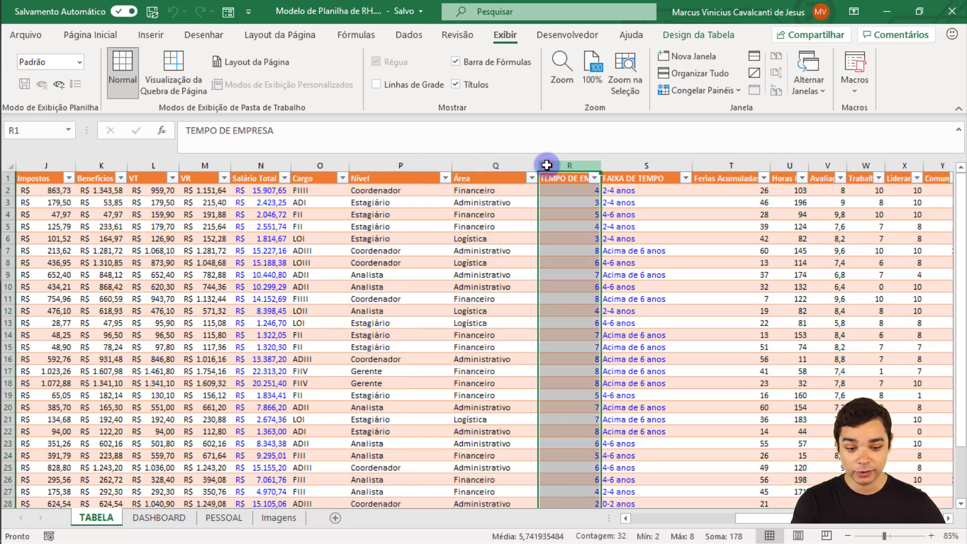
{"action": "left_click", "coordinate": [652, 166]}
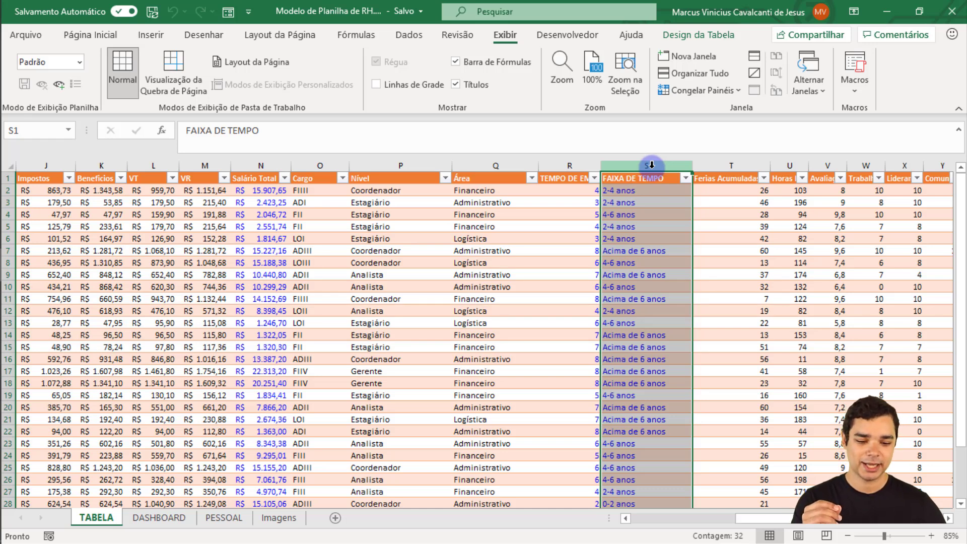
{"action": "left_click_drag", "start_coordinate": [652, 165], "coordinate": [704, 165]}
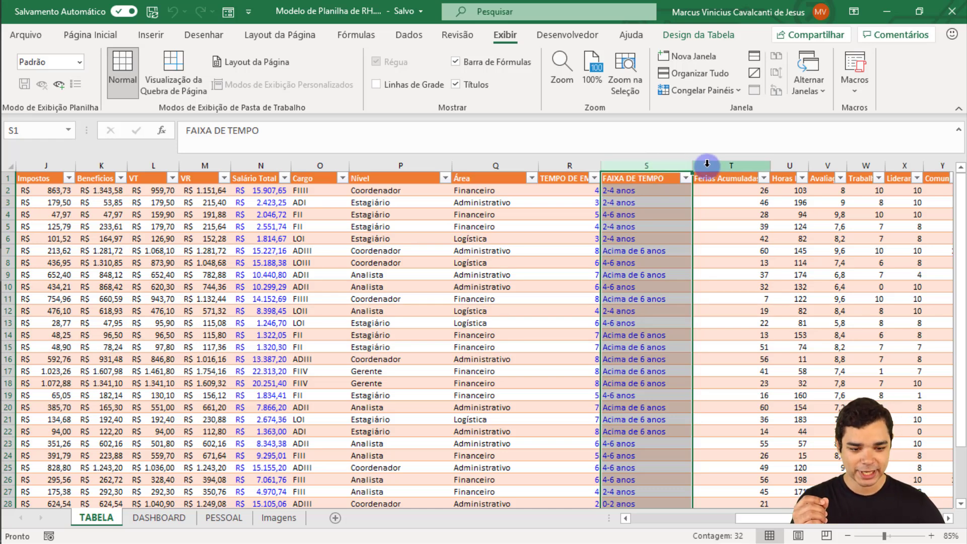
{"action": "left_click", "coordinate": [707, 164]}
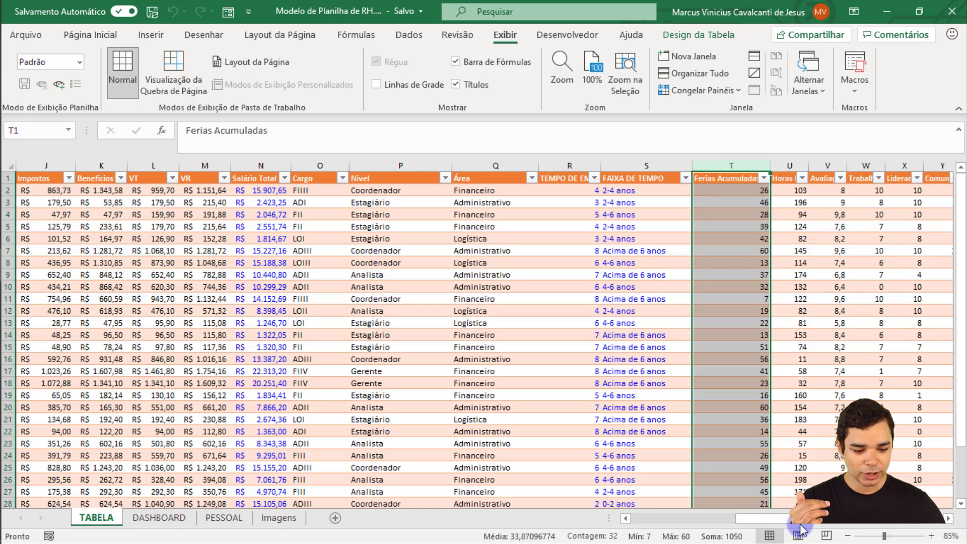
{"action": "left_click_drag", "start_coordinate": [756, 518], "coordinate": [780, 518]}
{"action": "left_click", "coordinate": [669, 165]}
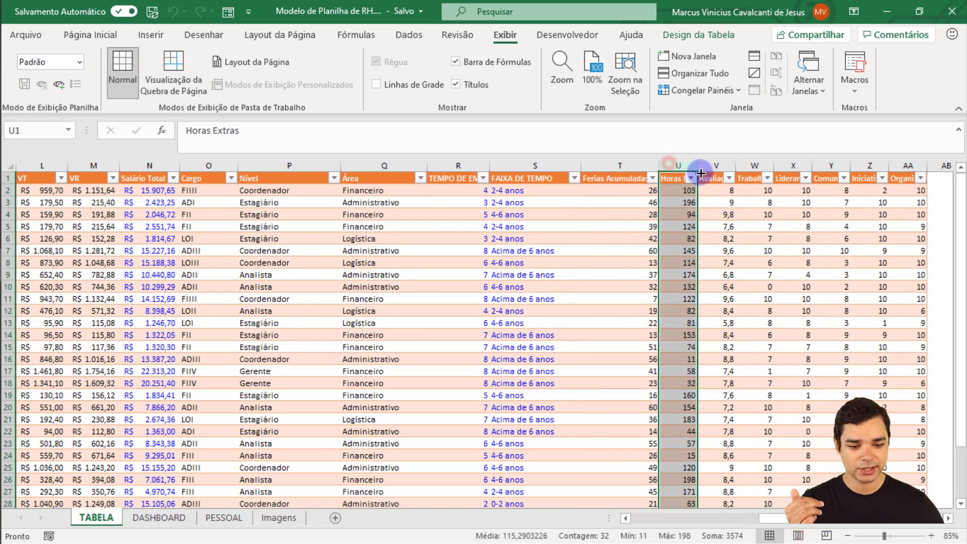
{"action": "left_click", "coordinate": [705, 173]}
{"action": "left_click", "coordinate": [744, 172]}
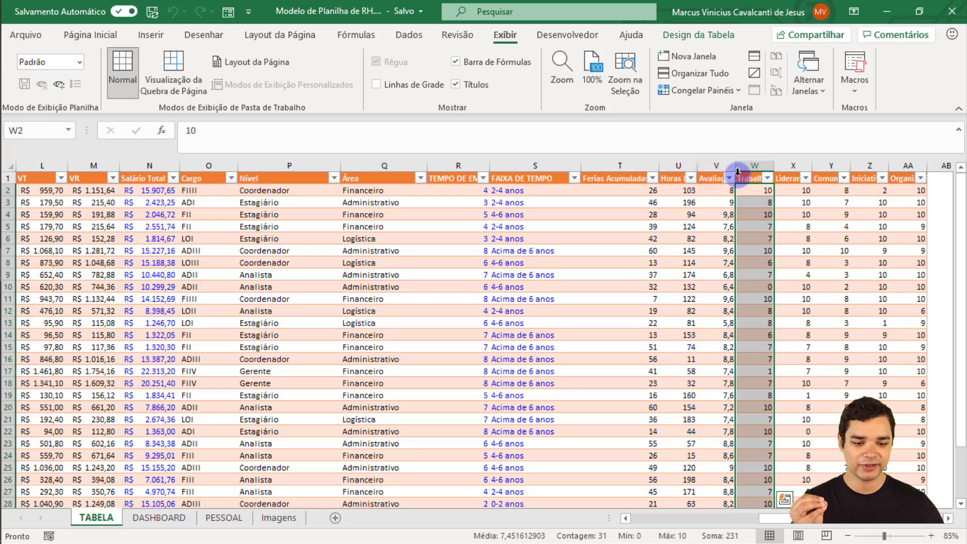
{"action": "left_click", "coordinate": [707, 172]}
{"action": "left_click", "coordinate": [707, 177]}
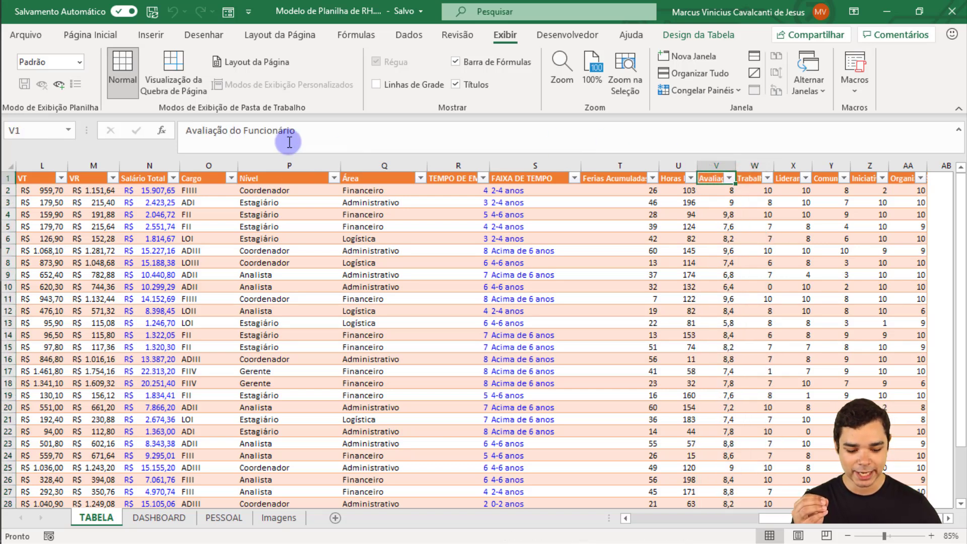
{"action": "key", "text": "Right"}
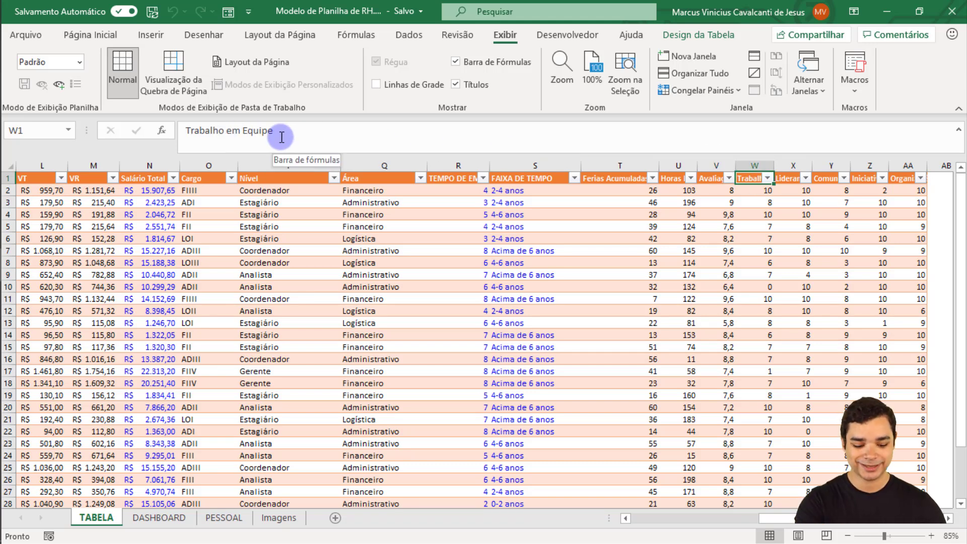
{"action": "key", "text": "Right"}
{"action": "key", "text": "Right"}
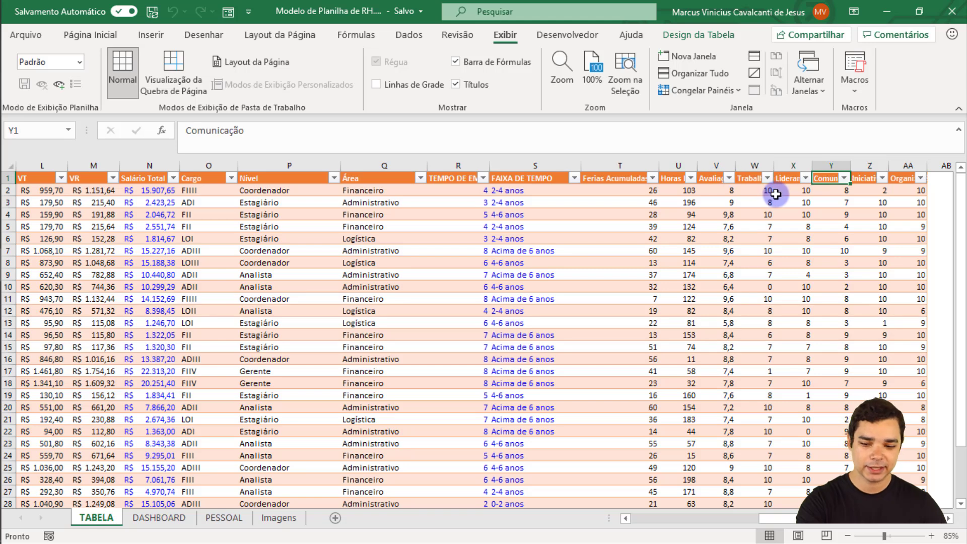
{"action": "key", "text": "Right"}
{"action": "key", "text": "Right"}
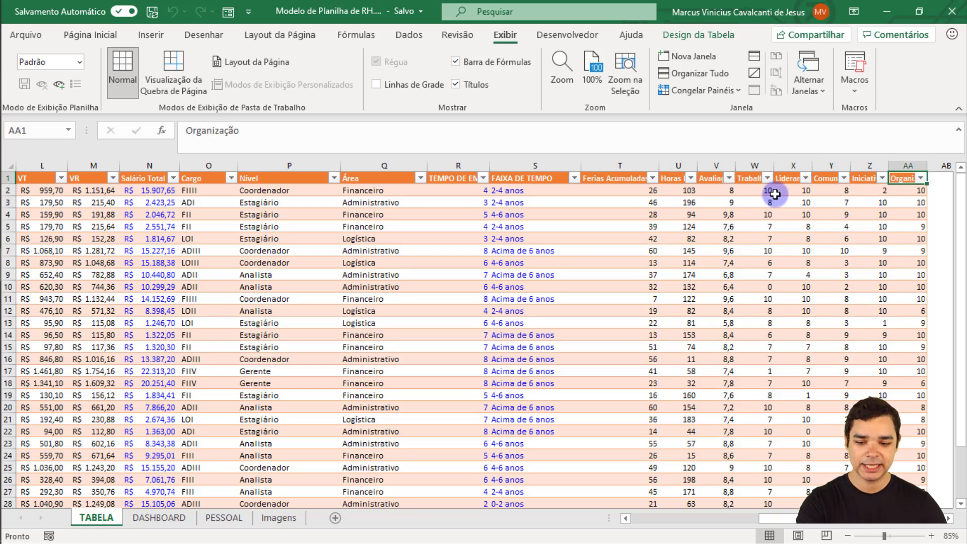
{"action": "left_click", "coordinate": [614, 179]}
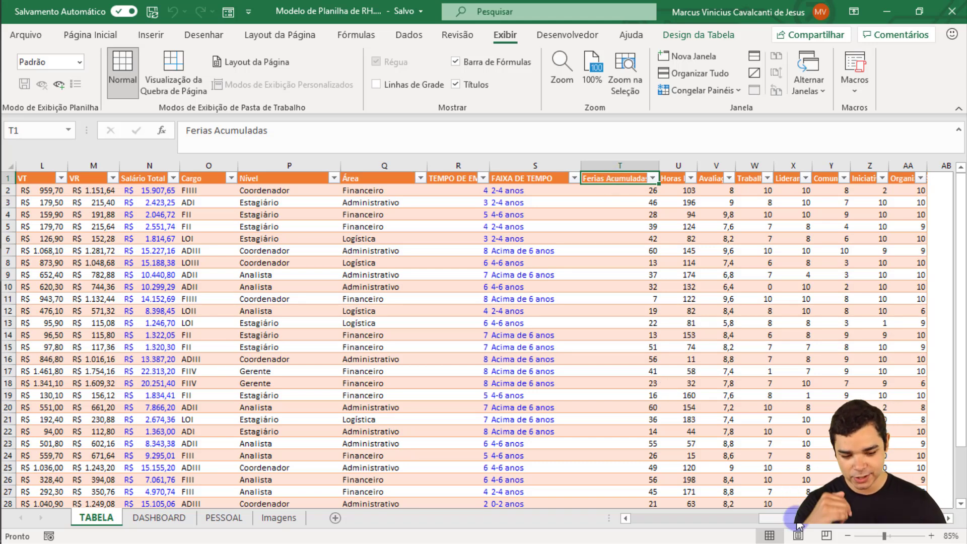
{"action": "left_click_drag", "start_coordinate": [798, 524], "coordinate": [645, 519]}
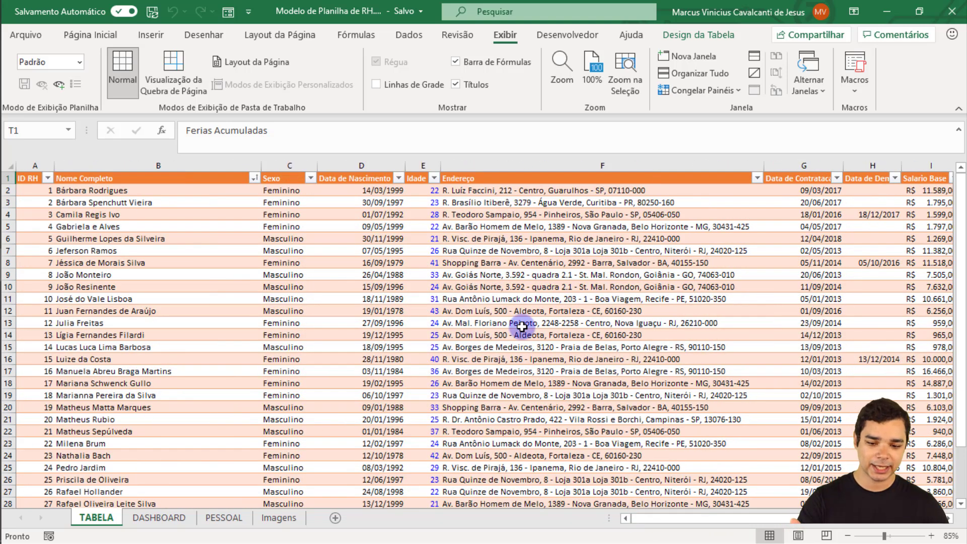
{"action": "left_click", "coordinate": [423, 166]}
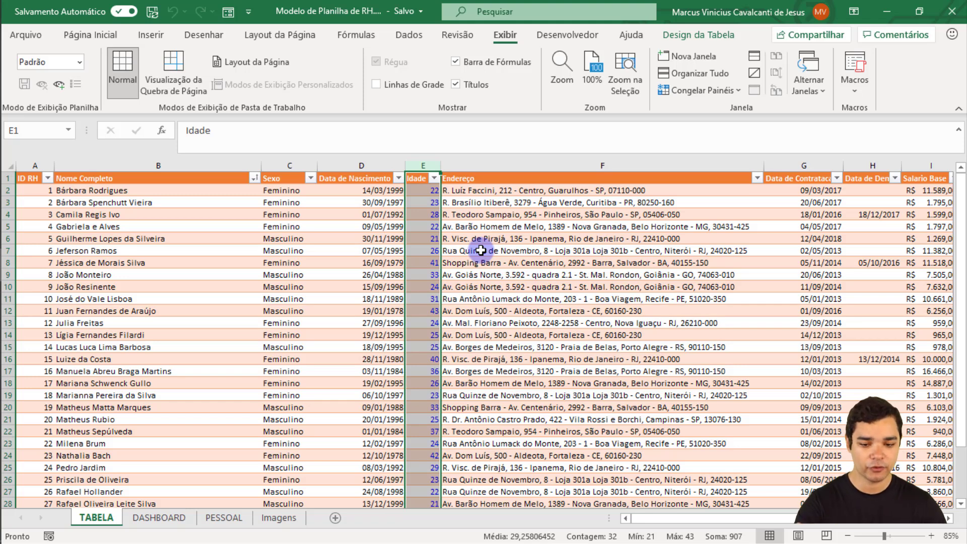
{"action": "left_click", "coordinate": [420, 190]}
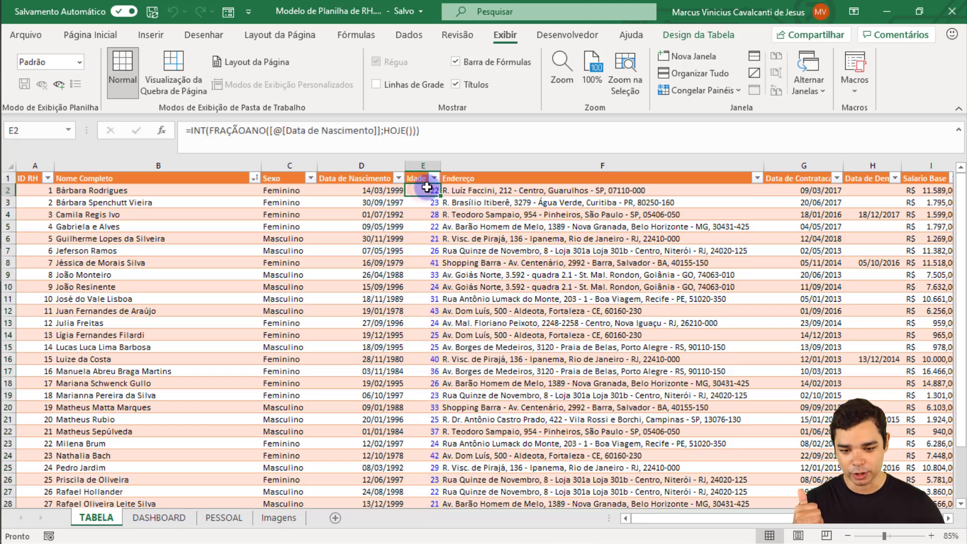
{"action": "double_click", "coordinate": [424, 190]}
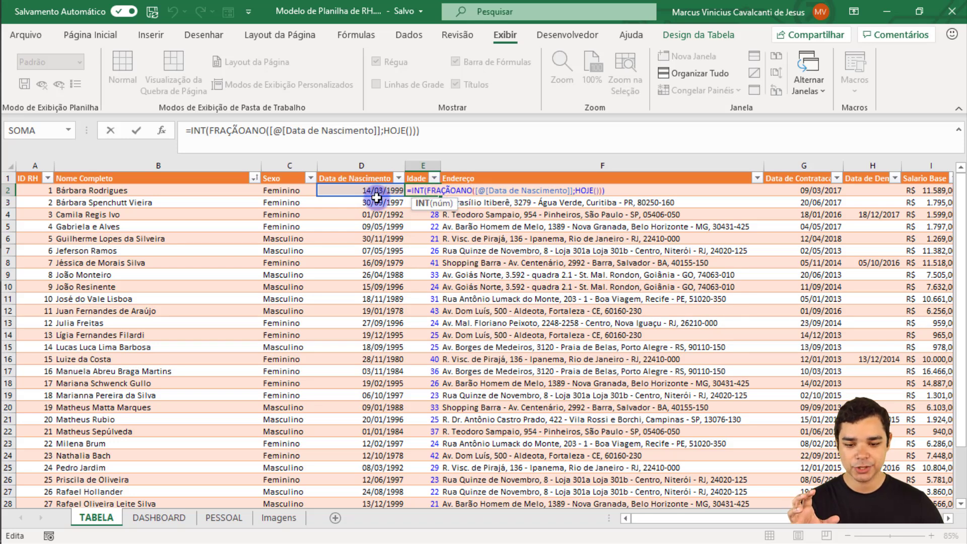
{"action": "key", "text": "Escape"}
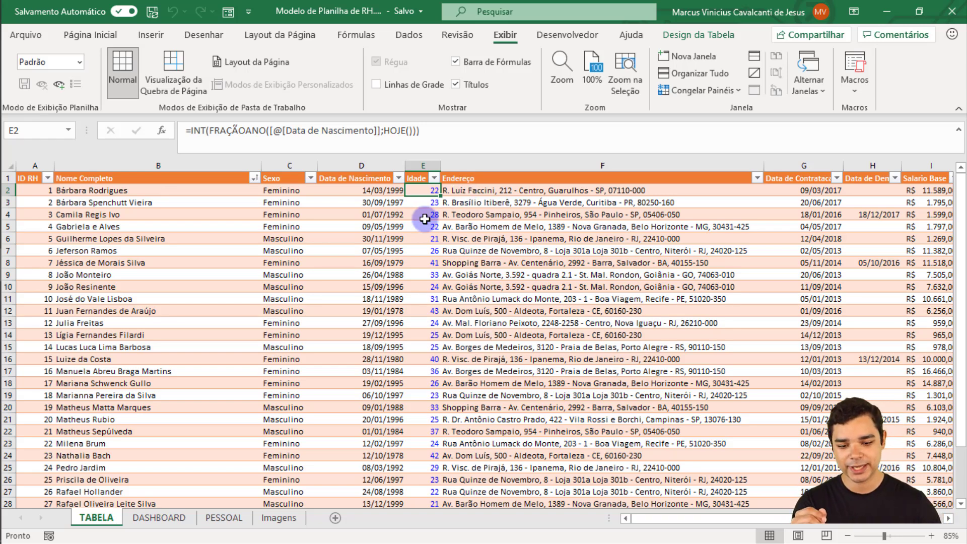
{"action": "key", "text": "Right"}
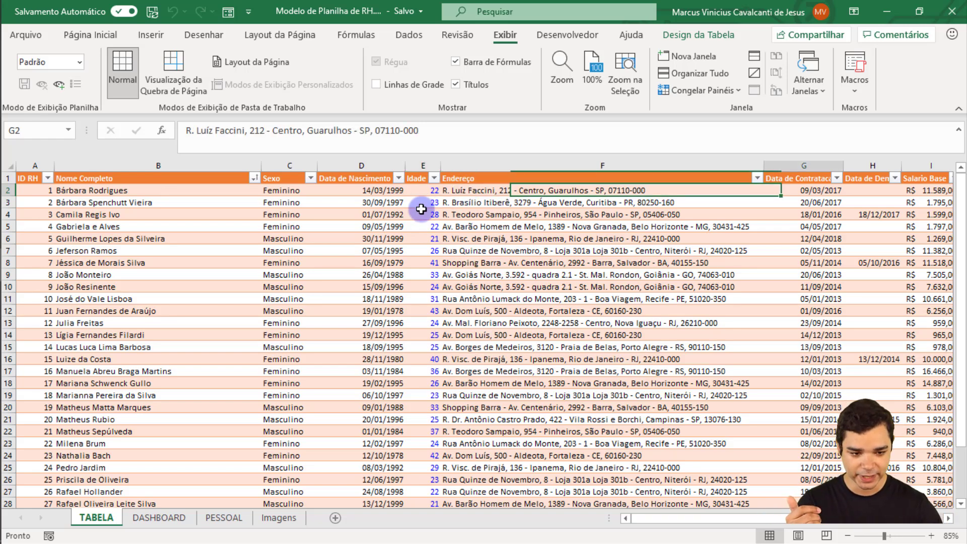
{"action": "key", "text": "Right"}
{"action": "key", "text": "Right"}
{"action": "key", "text": "Right"}
{"action": "key", "text": "Right"}
{"action": "key", "text": "Right"}
{"action": "key", "text": "Right"}
{"action": "key", "text": "Right"}
{"action": "key", "text": "Right"}
{"action": "key", "text": "Left"}
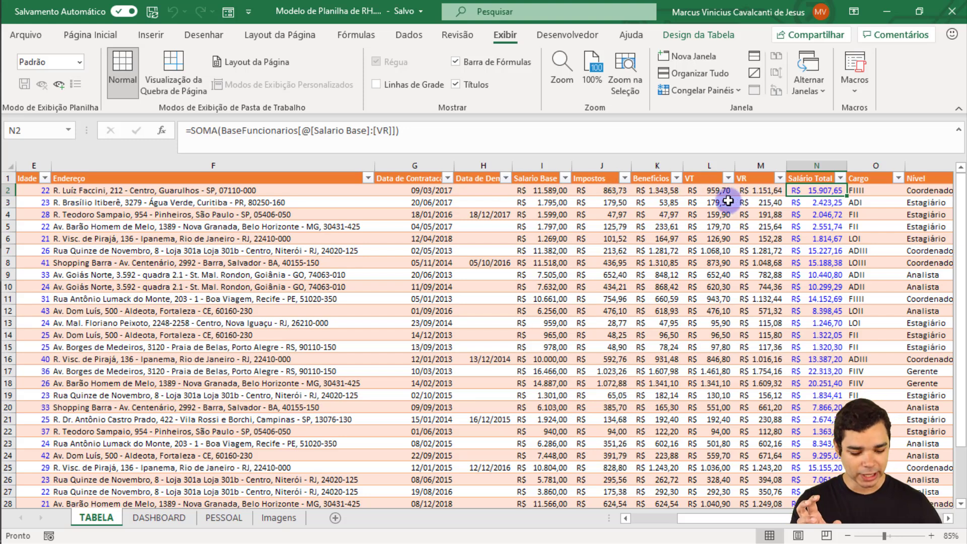
Check the tenure formulas in R2 and S2 on TABELA, then bring up the DASHBOARD summary
{"action": "key", "text": "Right"}
{"action": "key", "text": "Right"}
{"action": "key", "text": "Right"}
{"action": "key", "text": "Right"}
{"action": "key", "text": "Right"}
{"action": "key", "text": "Right"}
{"action": "key", "text": "Right"}
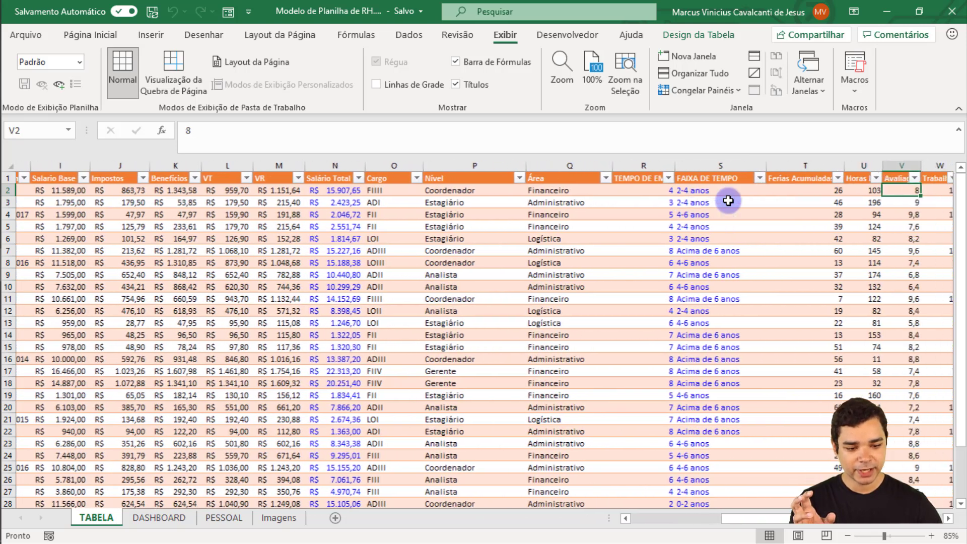
{"action": "key", "text": "Right"}
{"action": "key", "text": "Right"}
{"action": "key", "text": "Right"}
{"action": "key", "text": "Right"}
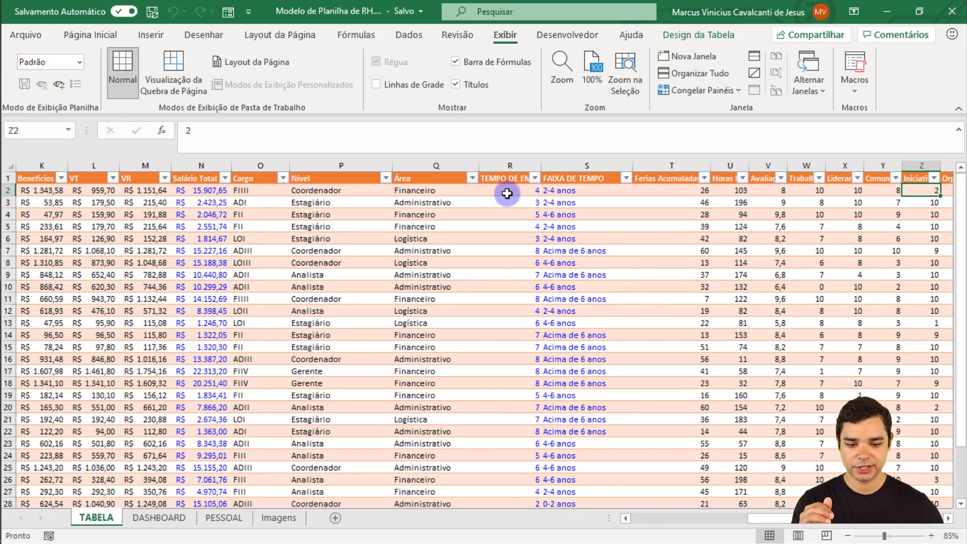
{"action": "left_click", "coordinate": [507, 193]}
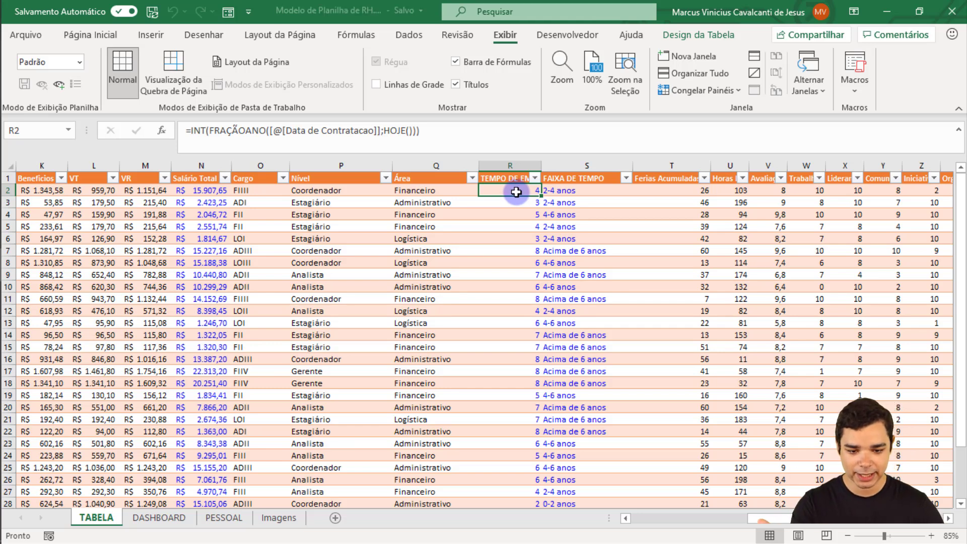
{"action": "left_click", "coordinate": [573, 187]}
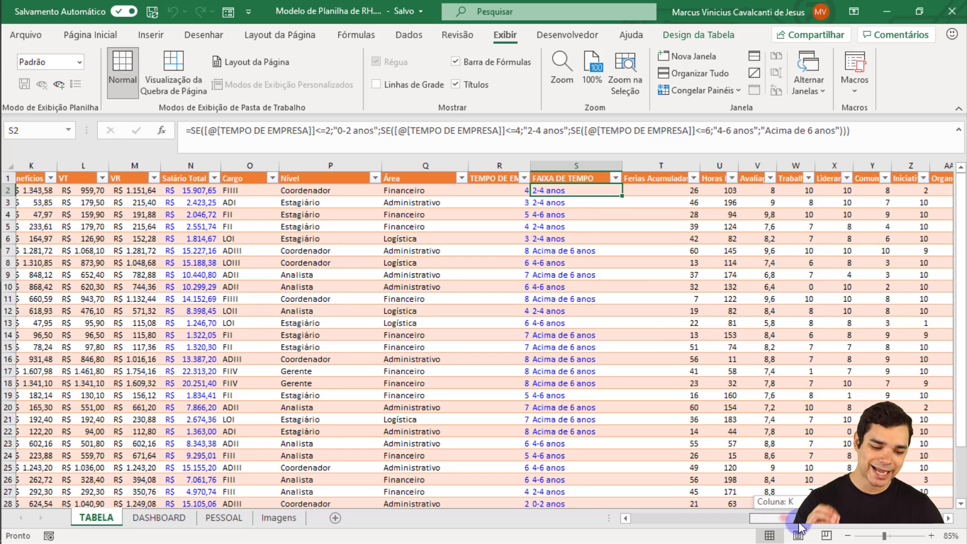
{"action": "left_click_drag", "start_coordinate": [786, 525], "coordinate": [804, 527]}
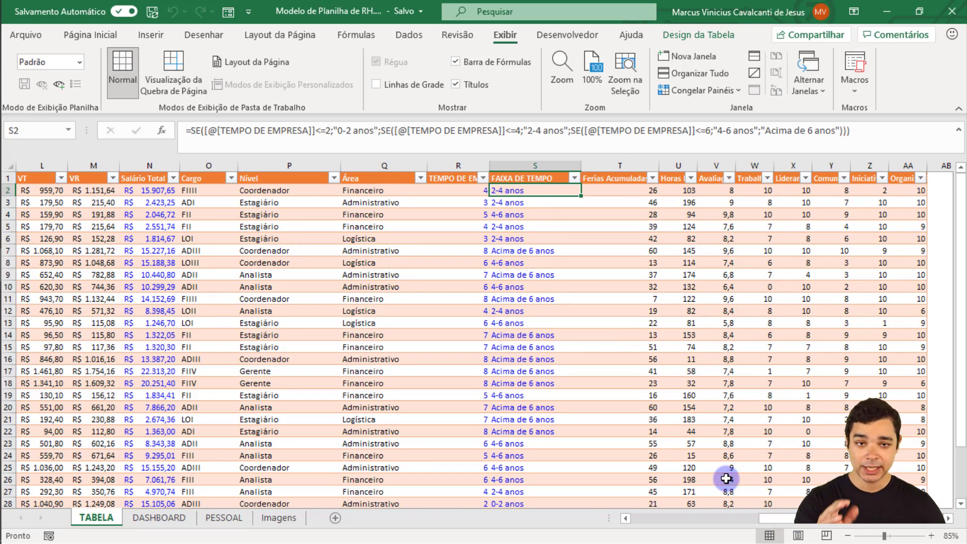
{"action": "left_click", "coordinate": [183, 527]}
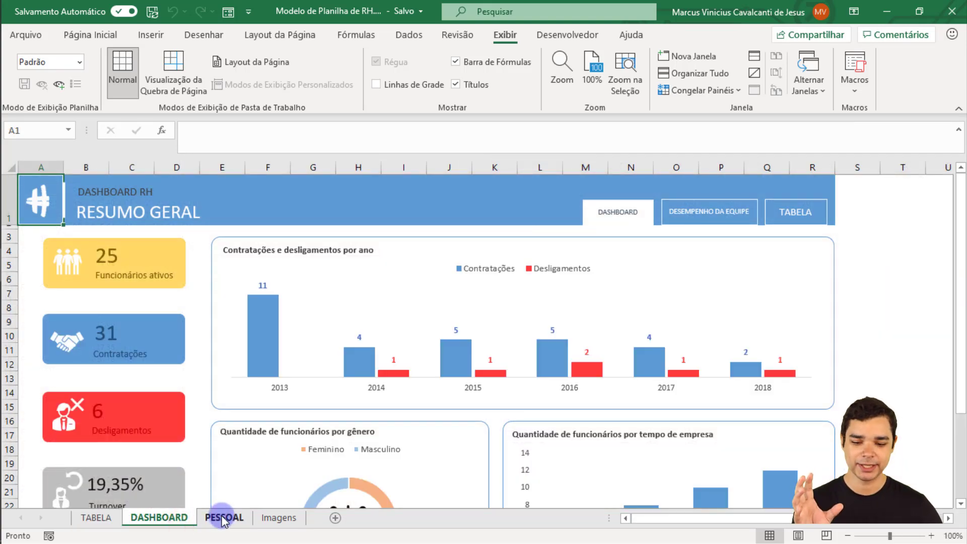
Flip between the PESSOAL and DASHBOARD sheets to compare them, ending on the TABELA table
{"action": "left_click", "coordinate": [219, 521]}
{"action": "left_click", "coordinate": [183, 521]}
{"action": "left_click", "coordinate": [216, 523]}
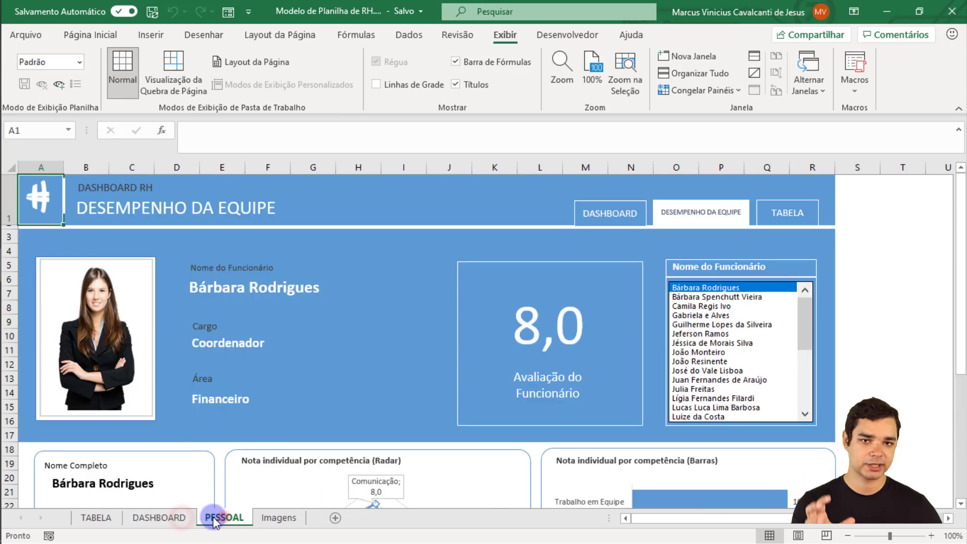
{"action": "left_click", "coordinate": [178, 520]}
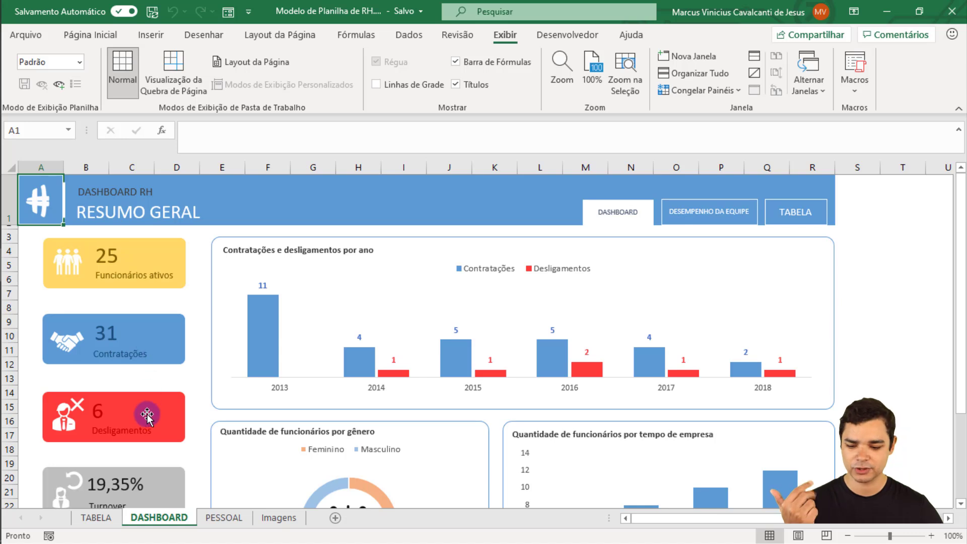
{"action": "scroll", "coordinate": [147, 422], "scroll_direction": "down", "scroll_amount": 1}
{"action": "scroll", "coordinate": [159, 430], "scroll_direction": "up", "scroll_amount": 1}
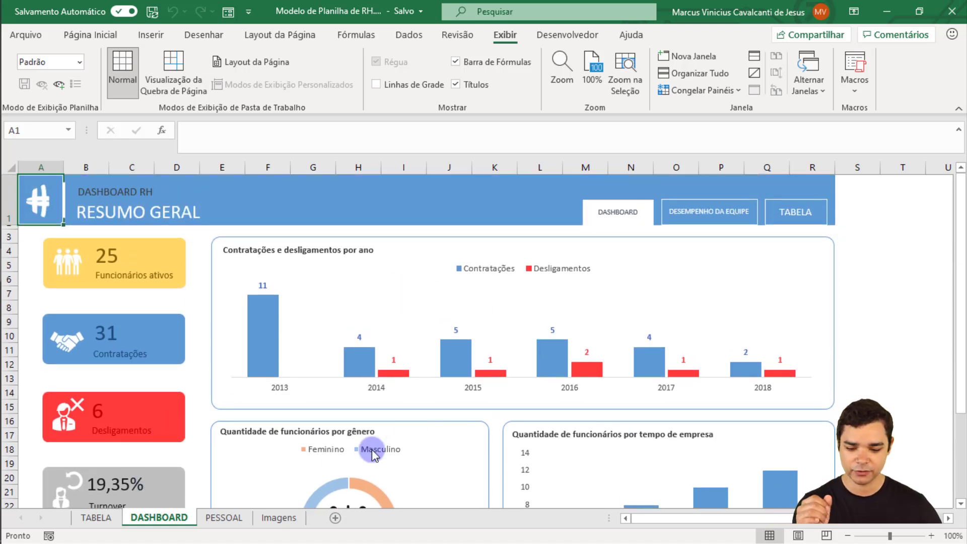
{"action": "left_click", "coordinate": [223, 518]}
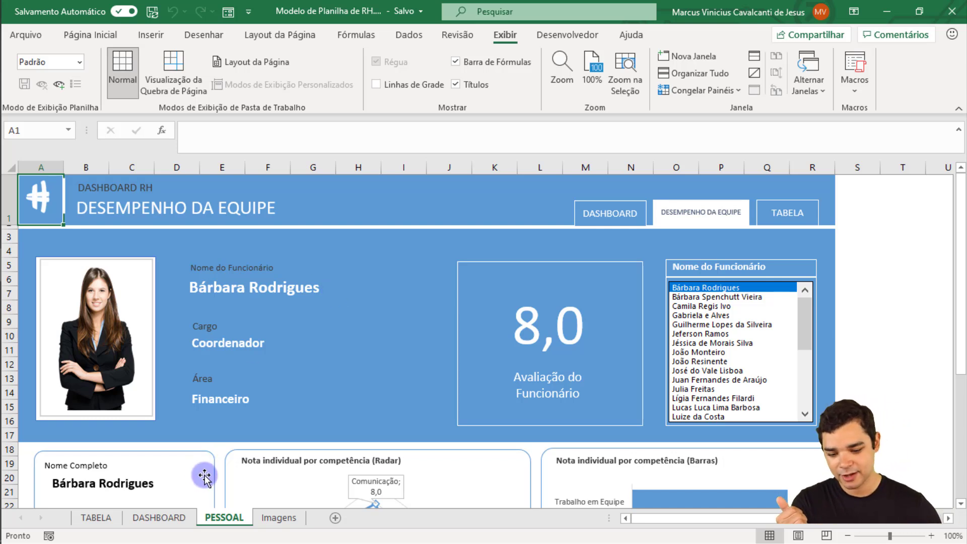
{"action": "left_click", "coordinate": [160, 519]}
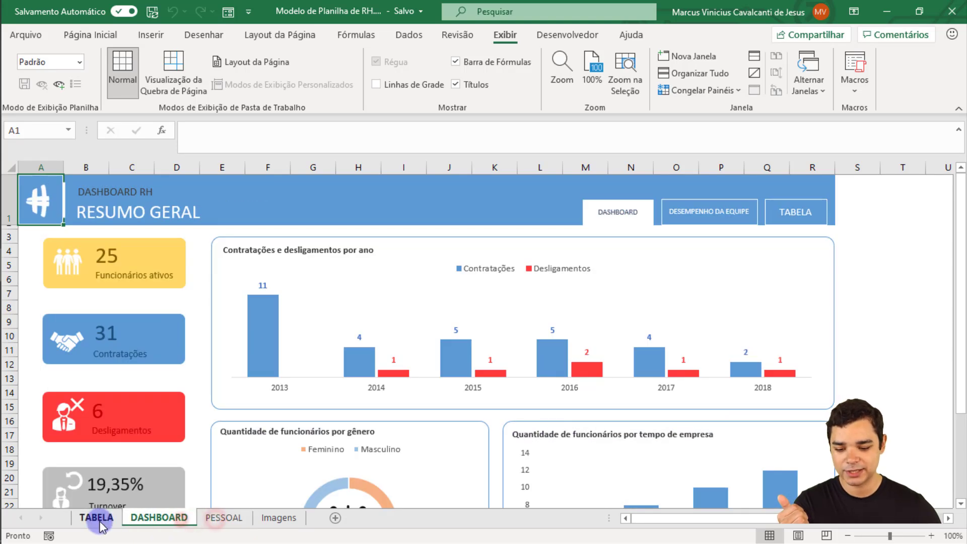
{"action": "left_click", "coordinate": [97, 518]}
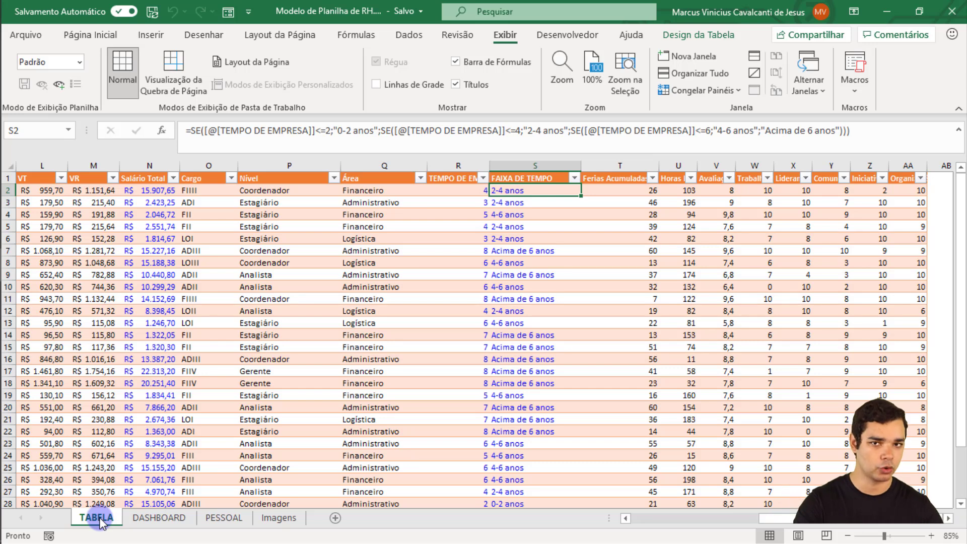
Unhide the PAINEL 1 sheet through the Reexibir dialog
{"action": "right_click", "coordinate": [115, 521]}
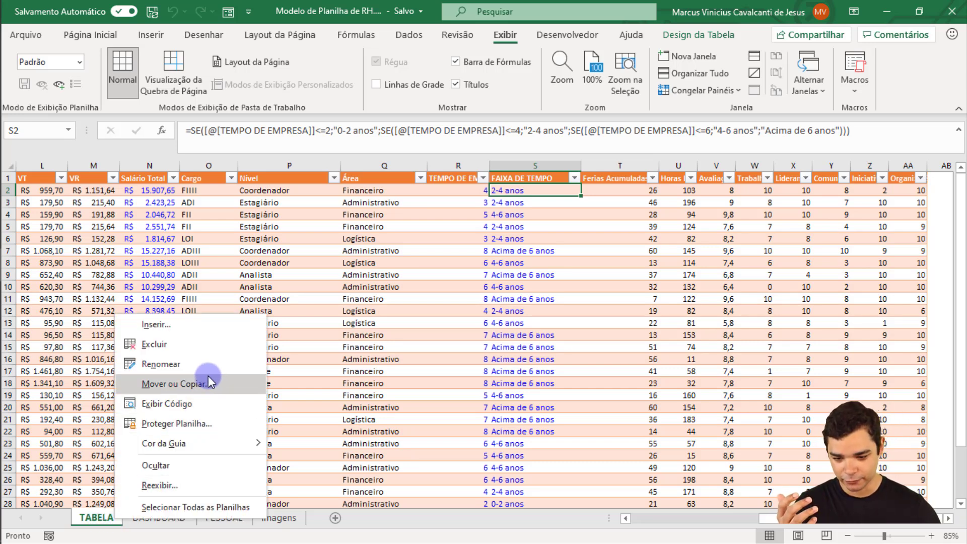
{"action": "left_click", "coordinate": [179, 487]}
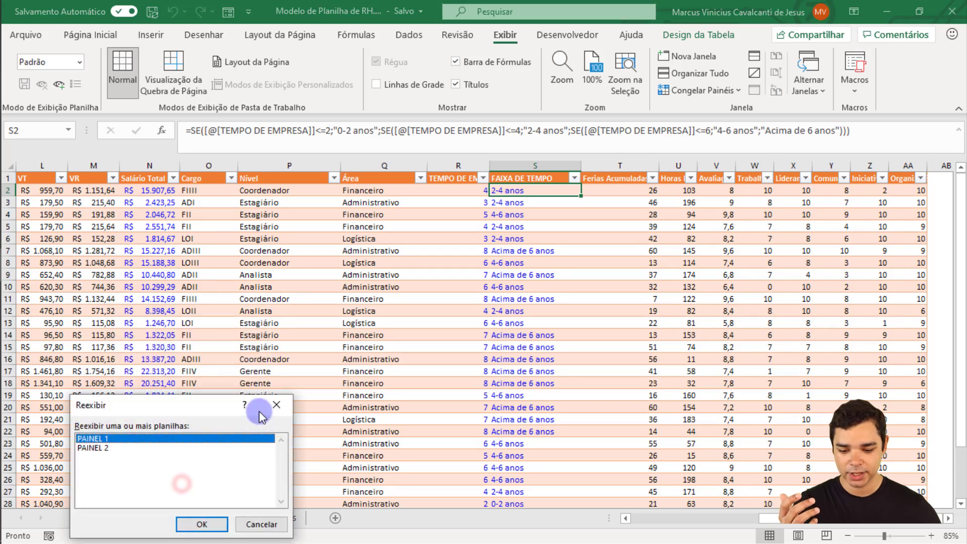
{"action": "mouse_move", "coordinate": [200, 403]}
{"action": "left_mouse_down"}
{"action": "mouse_move", "coordinate": [333, 347]}
{"action": "mouse_move", "coordinate": [448, 277]}
{"action": "left_mouse_up"}
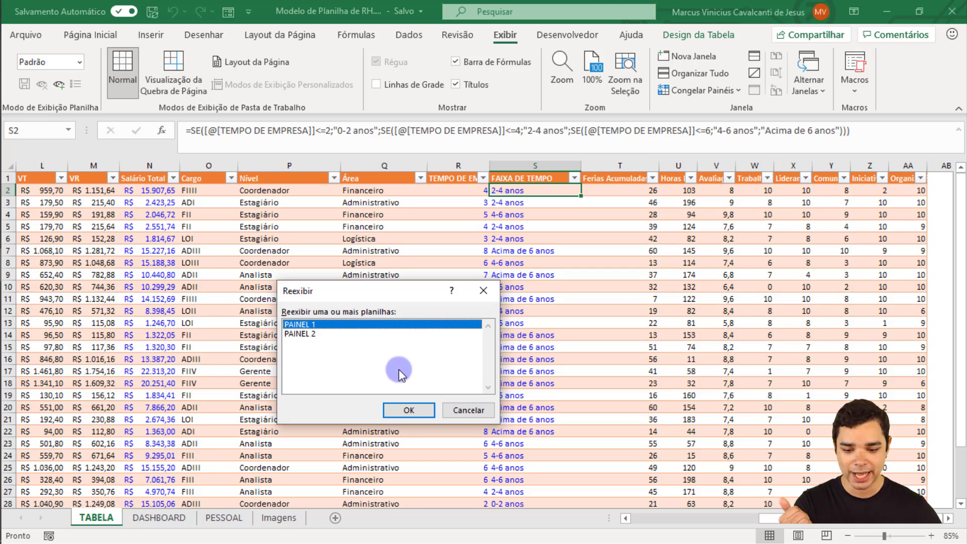
{"action": "left_click", "coordinate": [409, 410]}
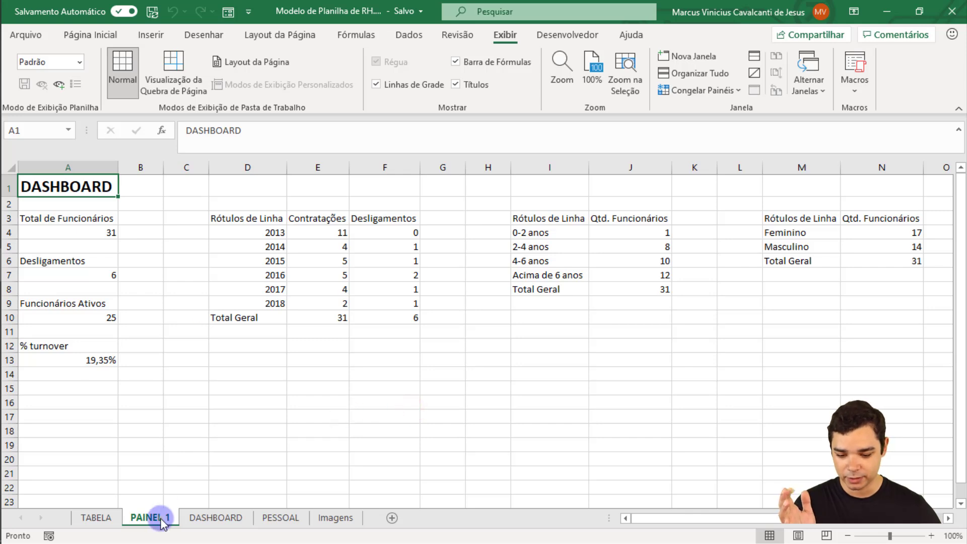
Unhide PAINEL 2 as well, glance at it, and return to PAINEL 1
{"action": "right_click", "coordinate": [151, 518]}
{"action": "left_click", "coordinate": [206, 486]}
{"action": "left_click", "coordinate": [147, 439]}
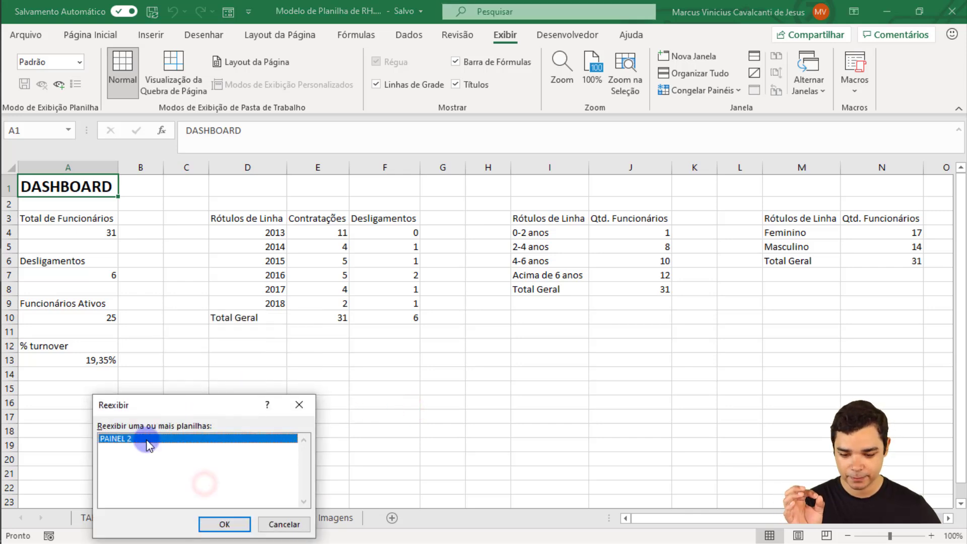
{"action": "left_click", "coordinate": [225, 524]}
{"action": "left_click", "coordinate": [146, 518]}
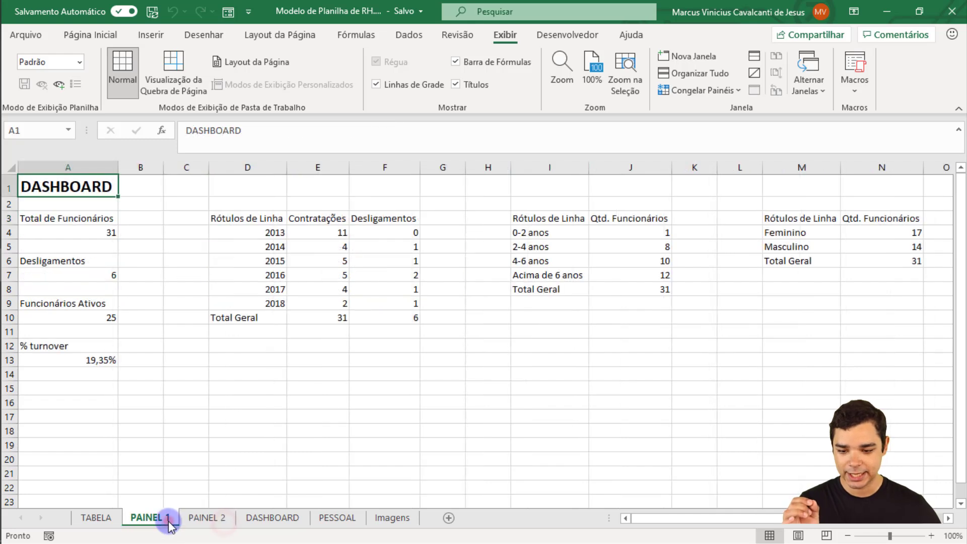
{"action": "left_click", "coordinate": [201, 518]}
{"action": "left_click", "coordinate": [152, 518]}
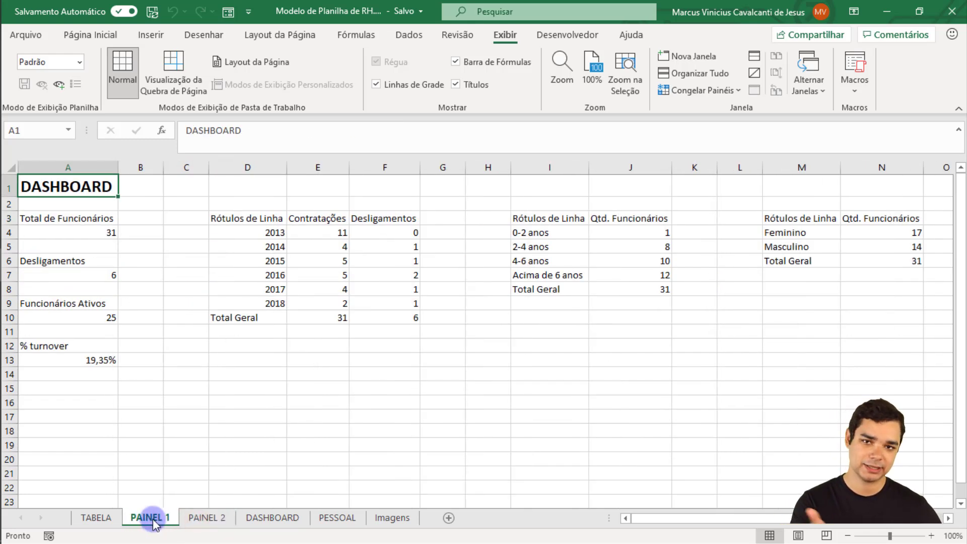
{"action": "left_click", "coordinate": [271, 519]}
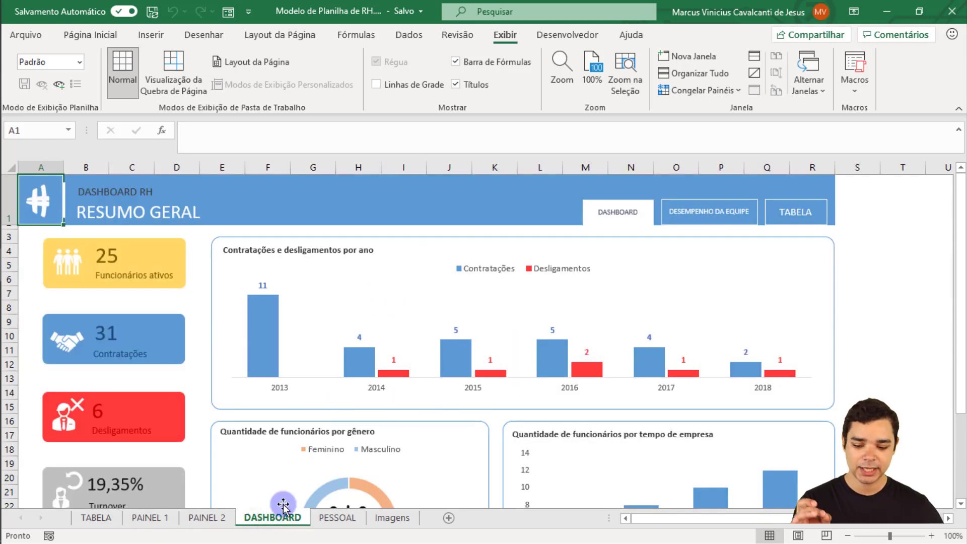
{"action": "left_click", "coordinate": [207, 518]}
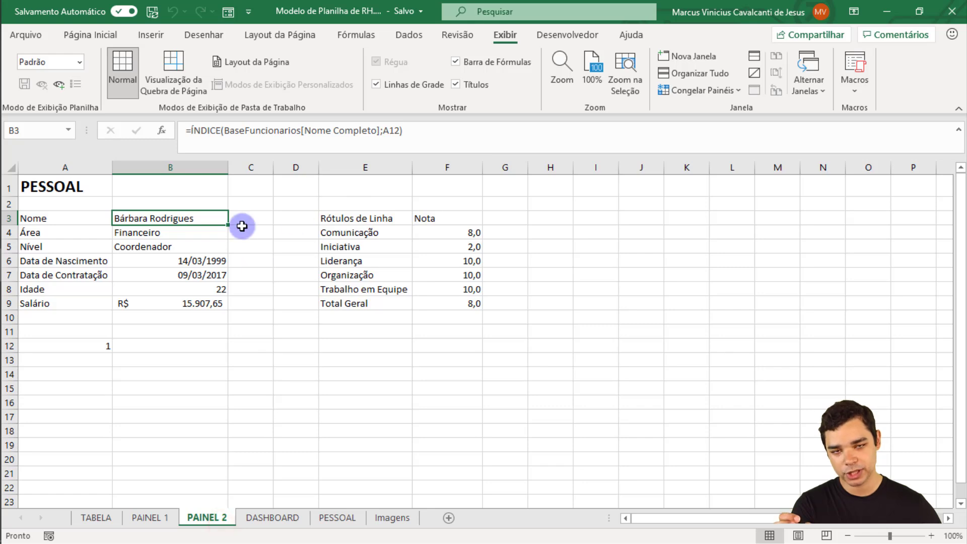
{"action": "left_click", "coordinate": [339, 519]}
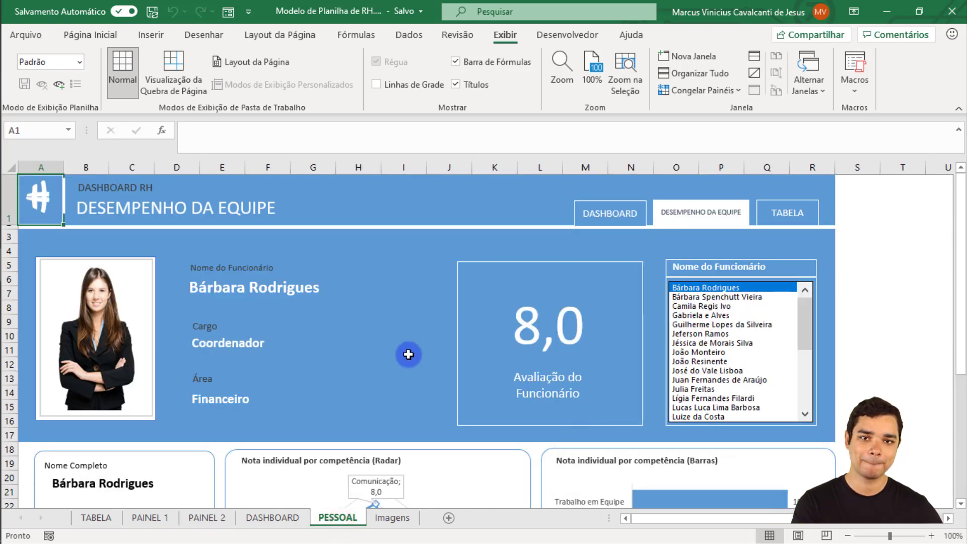
{"action": "left_click", "coordinate": [152, 523]}
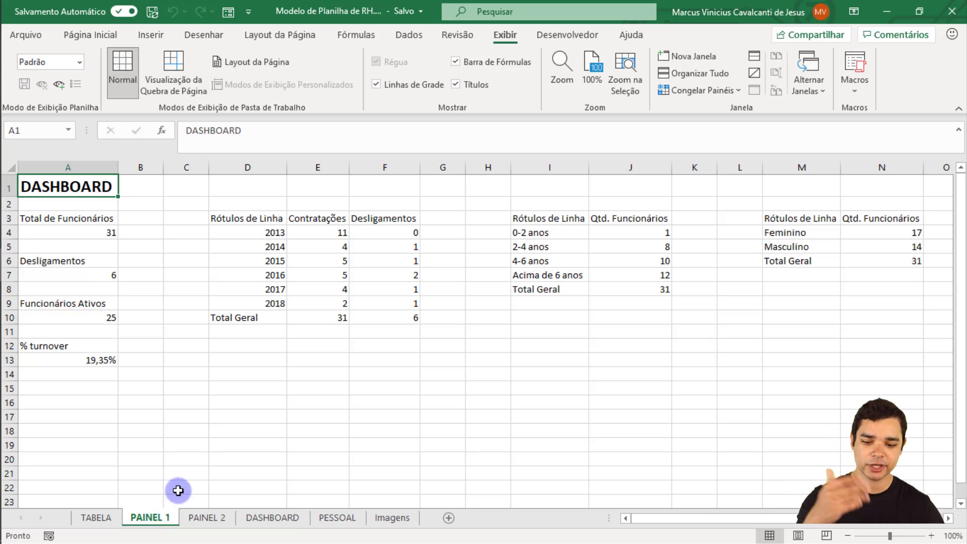
Read the total-employee (A4) and dismissals (A7) formulas, then check TABELA's Data de Demissao column
{"action": "left_click", "coordinate": [93, 232]}
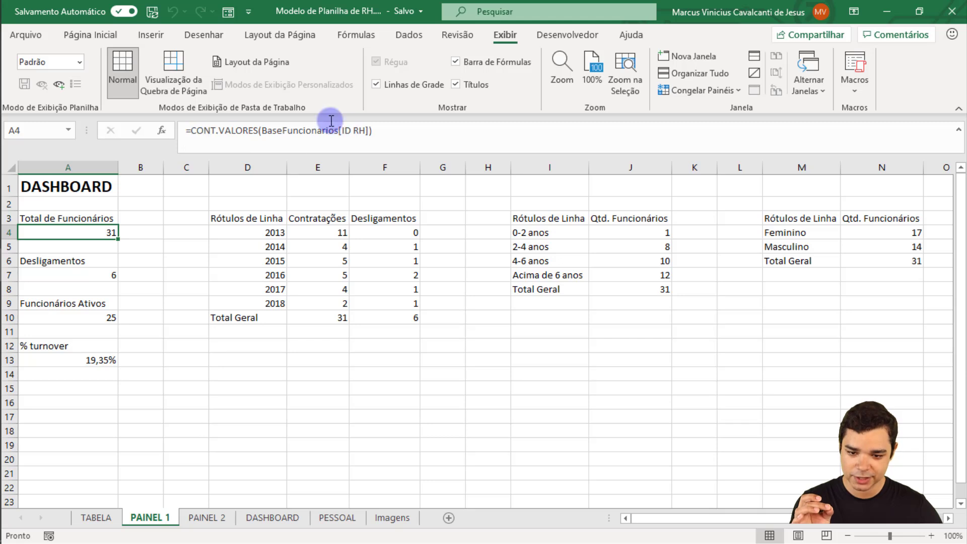
{"action": "left_click", "coordinate": [82, 272]}
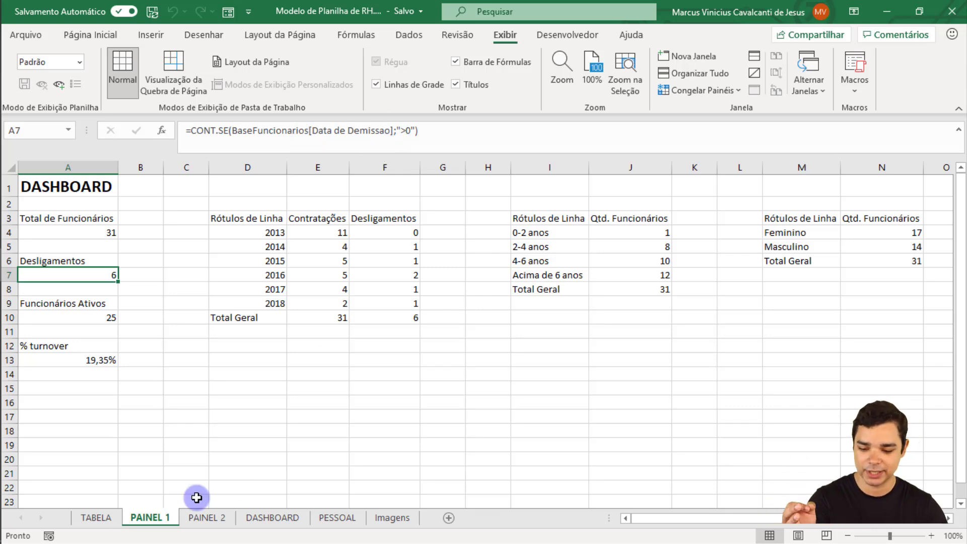
{"action": "left_click", "coordinate": [96, 518]}
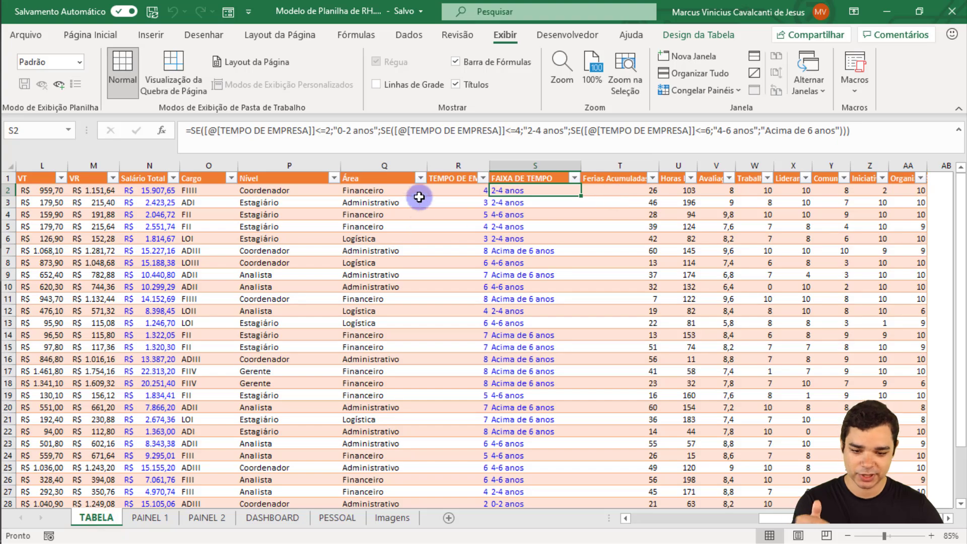
{"action": "left_click_drag", "start_coordinate": [769, 519], "coordinate": [711, 521]}
{"action": "left_click", "coordinate": [436, 162]}
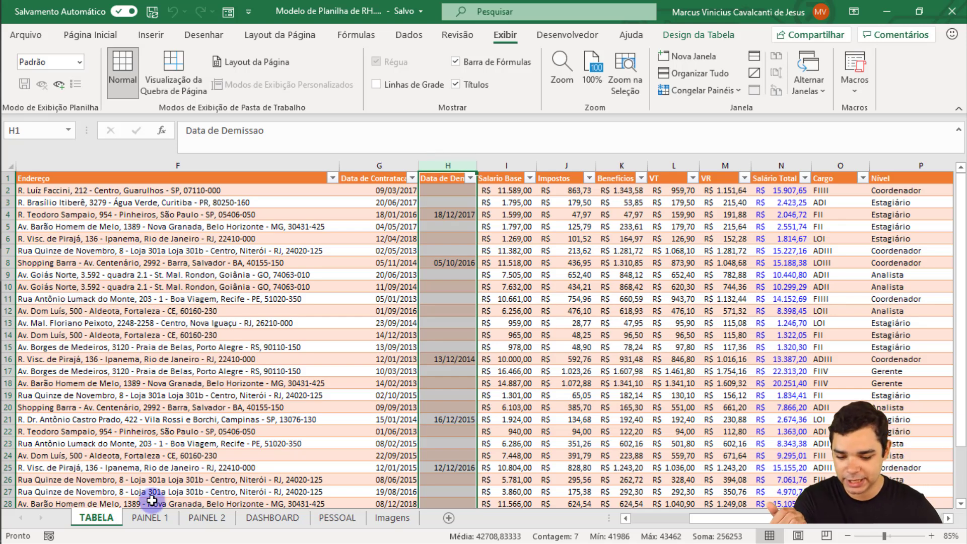
Review the active-employee formula in A10 and re-confirm the unchanged turnover formula in A13
{"action": "left_click", "coordinate": [208, 518]}
{"action": "left_click", "coordinate": [151, 518]}
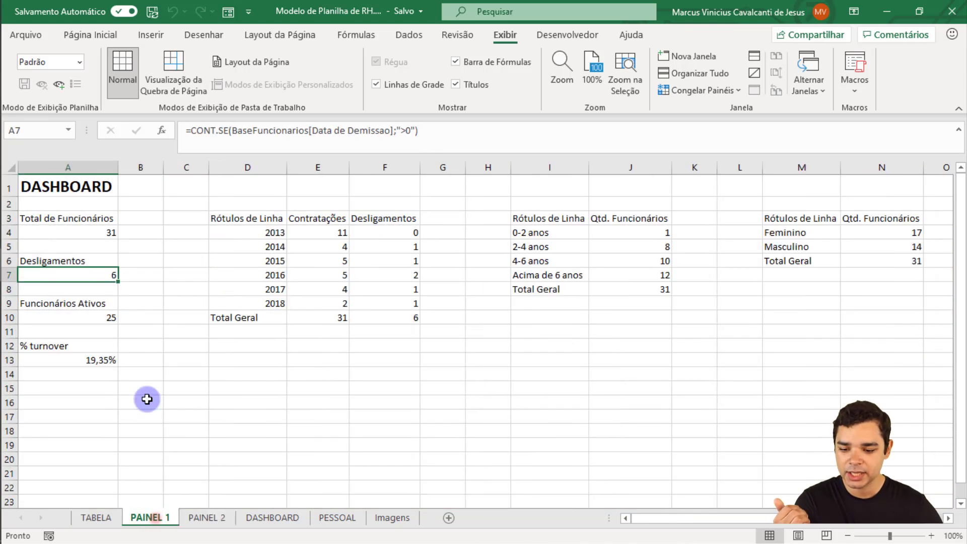
{"action": "left_click", "coordinate": [79, 318]}
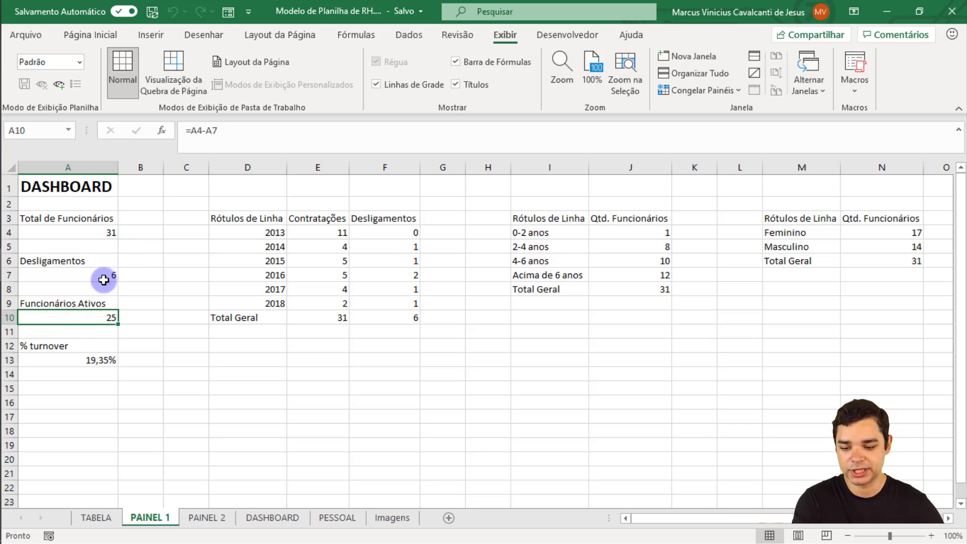
{"action": "left_click", "coordinate": [84, 356]}
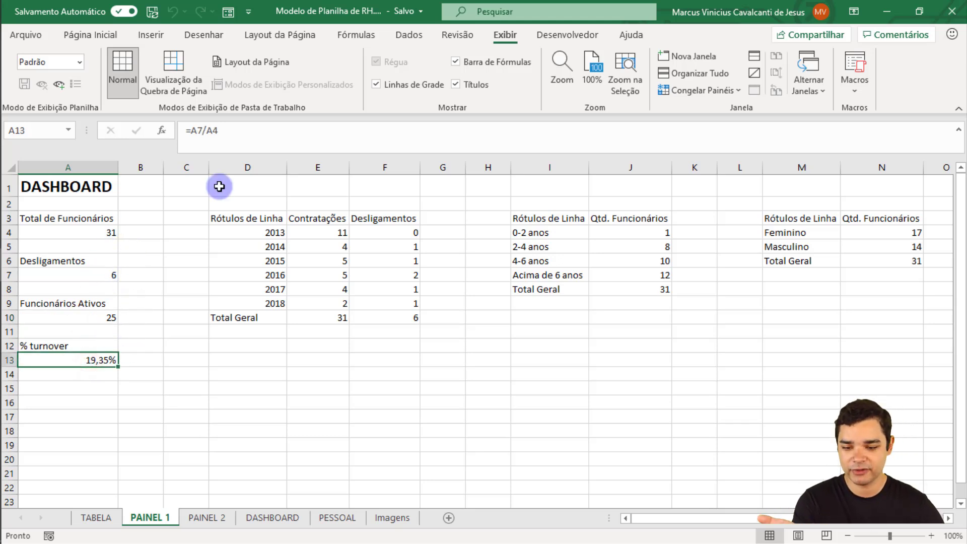
{"action": "left_click", "coordinate": [237, 145]}
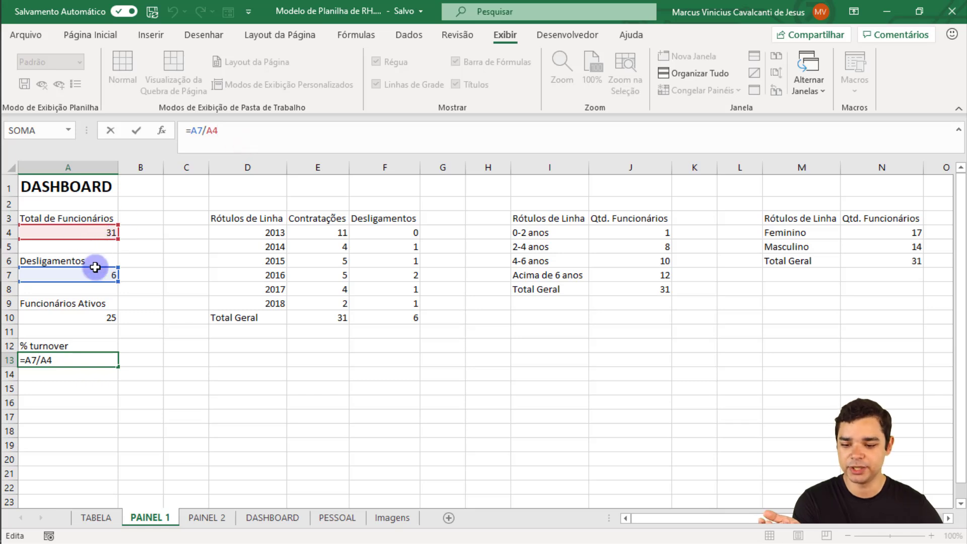
{"action": "key", "text": "ctrl+Return"}
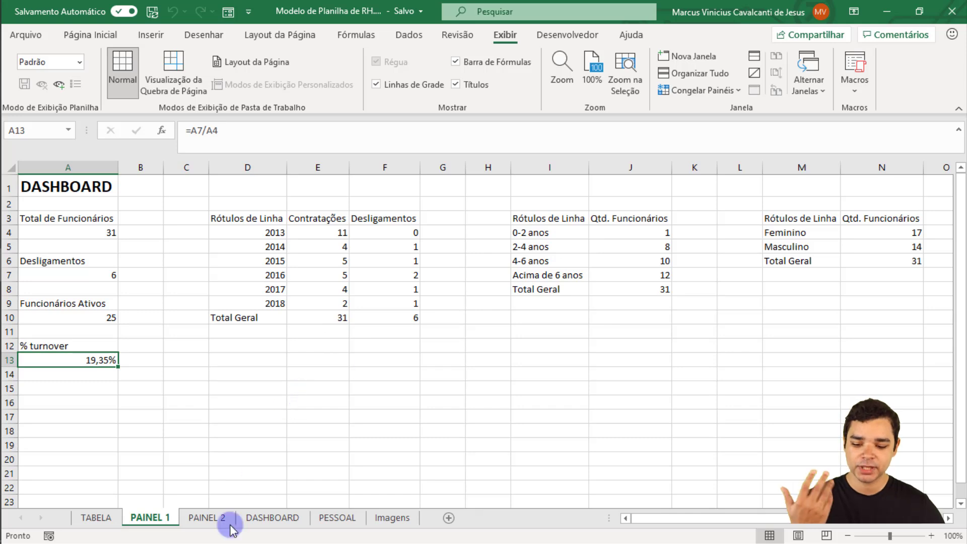
{"action": "left_click", "coordinate": [214, 519]}
{"action": "left_click", "coordinate": [272, 518]}
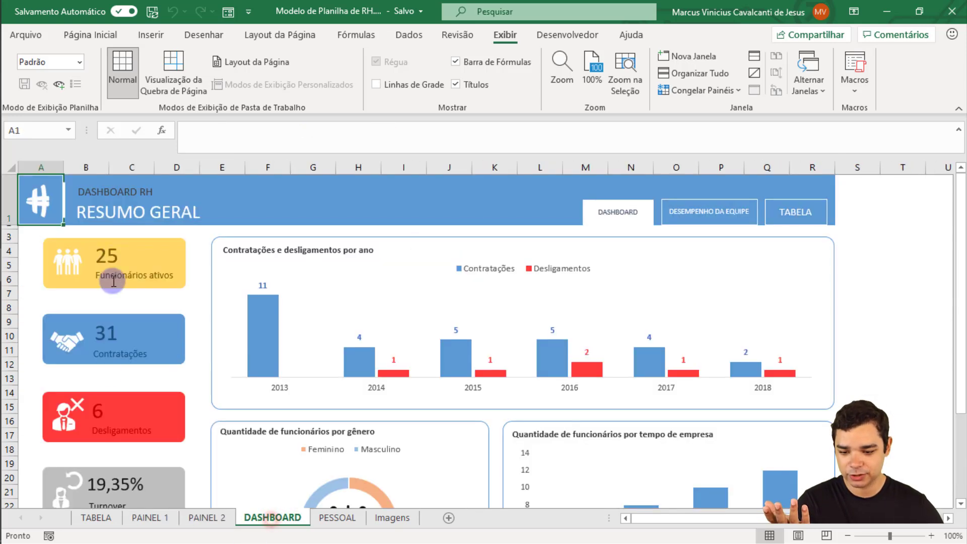
{"action": "left_click", "coordinate": [199, 519]}
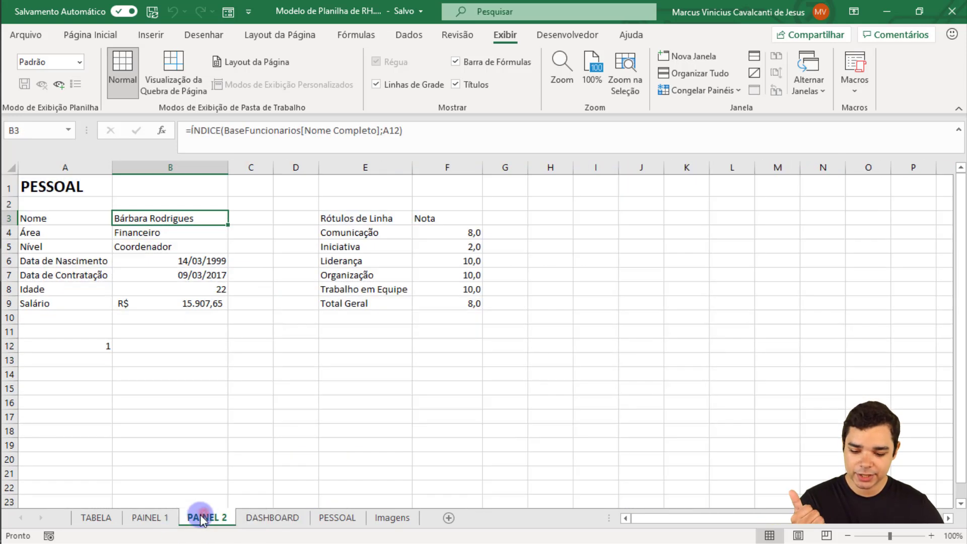
{"action": "left_click", "coordinate": [151, 519]}
{"action": "left_click_drag", "start_coordinate": [259, 218], "coordinate": [403, 307]}
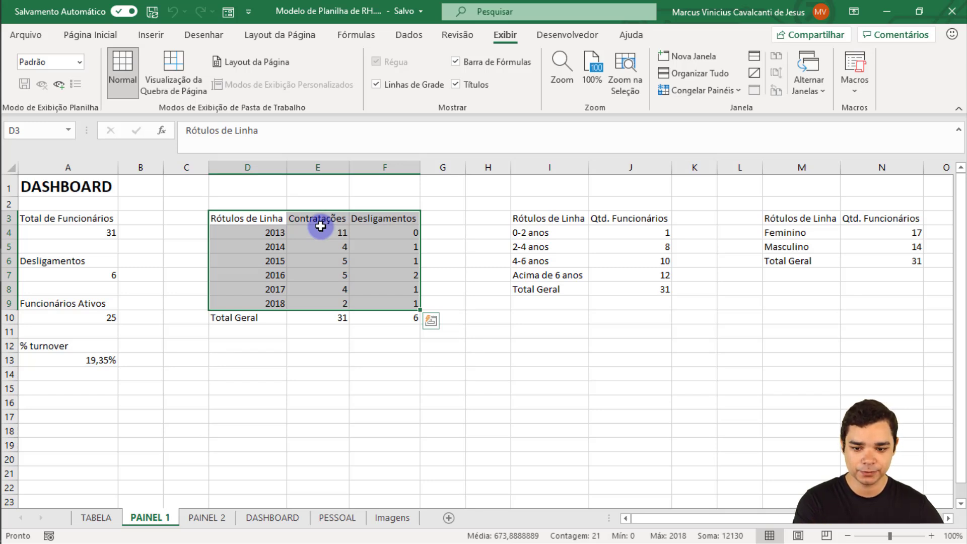
{"action": "left_click", "coordinate": [320, 229]}
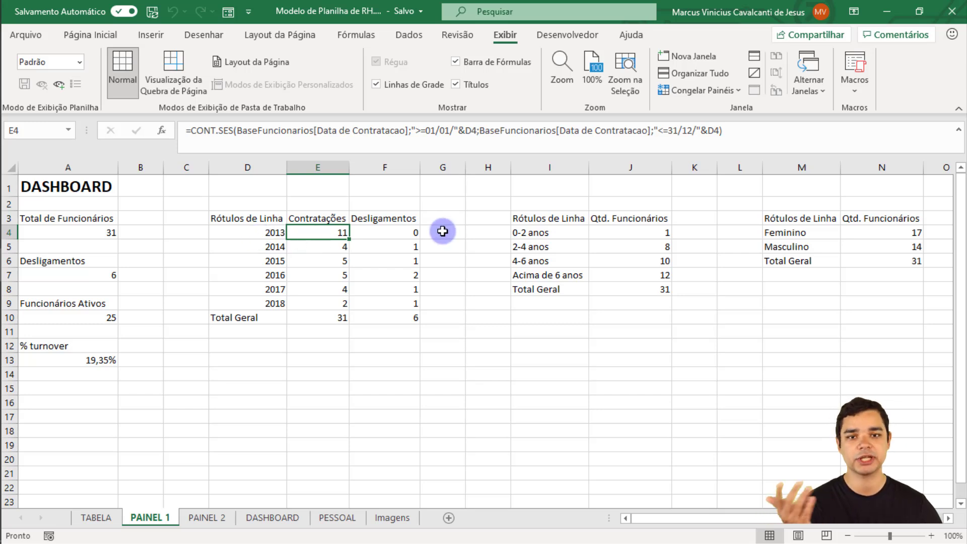
{"action": "left_click", "coordinate": [327, 247]}
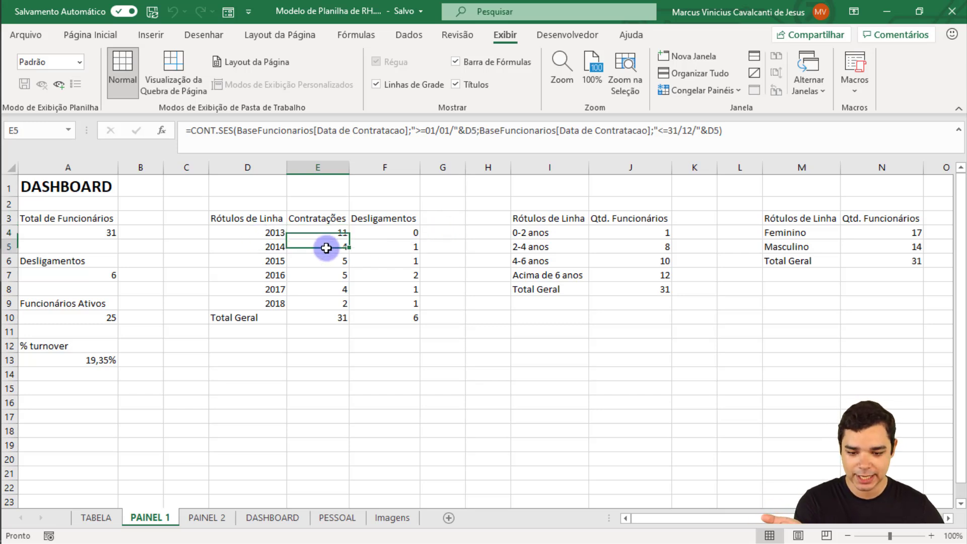
{"action": "left_click", "coordinate": [391, 237]}
{"action": "left_click", "coordinate": [386, 247]}
{"action": "left_click", "coordinate": [321, 244]}
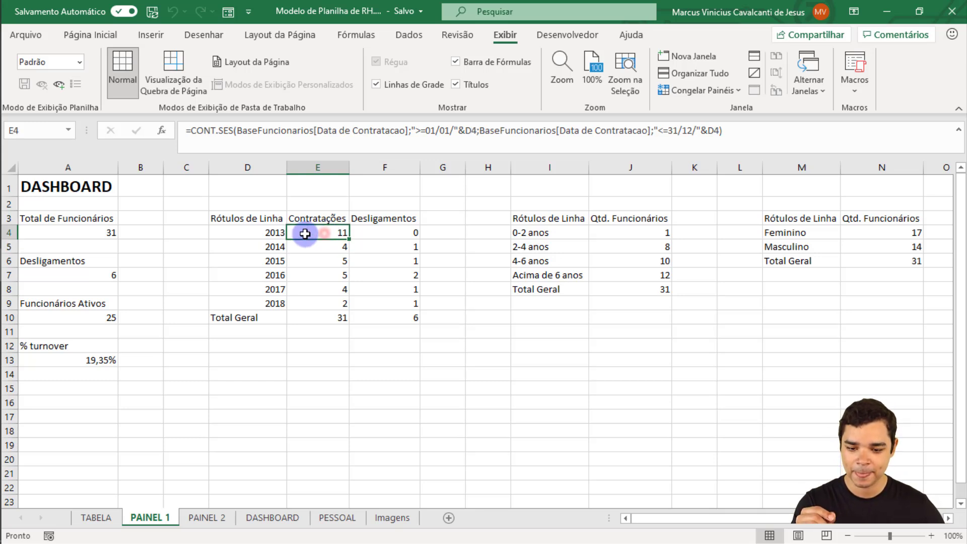
{"action": "left_click_drag", "start_coordinate": [268, 218], "coordinate": [401, 300]}
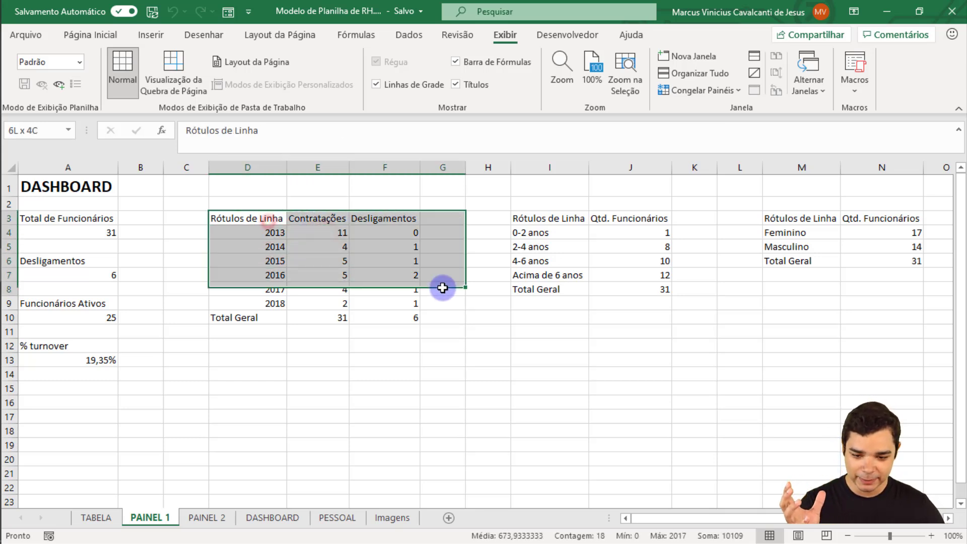
{"action": "left_click", "coordinate": [262, 517]}
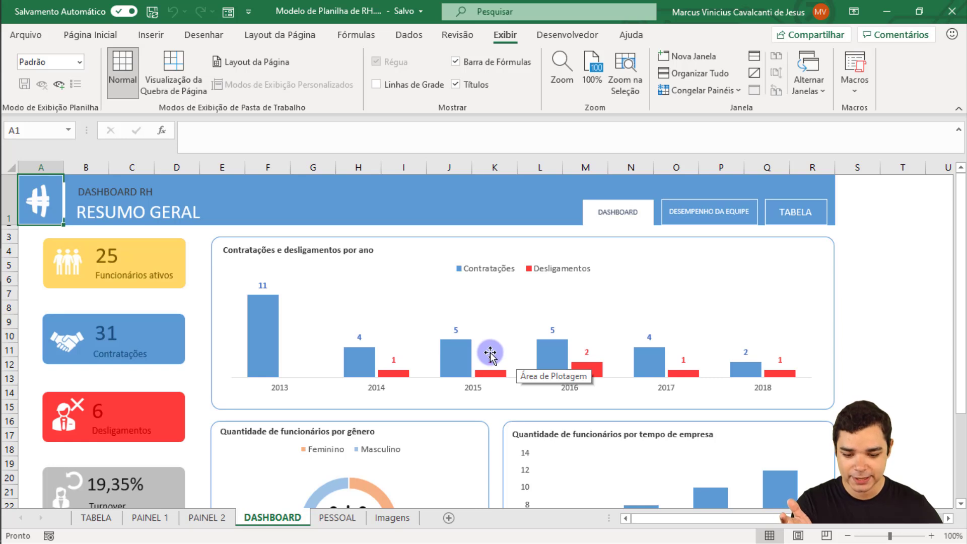
{"action": "scroll", "coordinate": [490, 354], "scroll_direction": "down", "scroll_amount": 1}
{"action": "scroll", "coordinate": [350, 355], "scroll_direction": "down", "scroll_amount": 1}
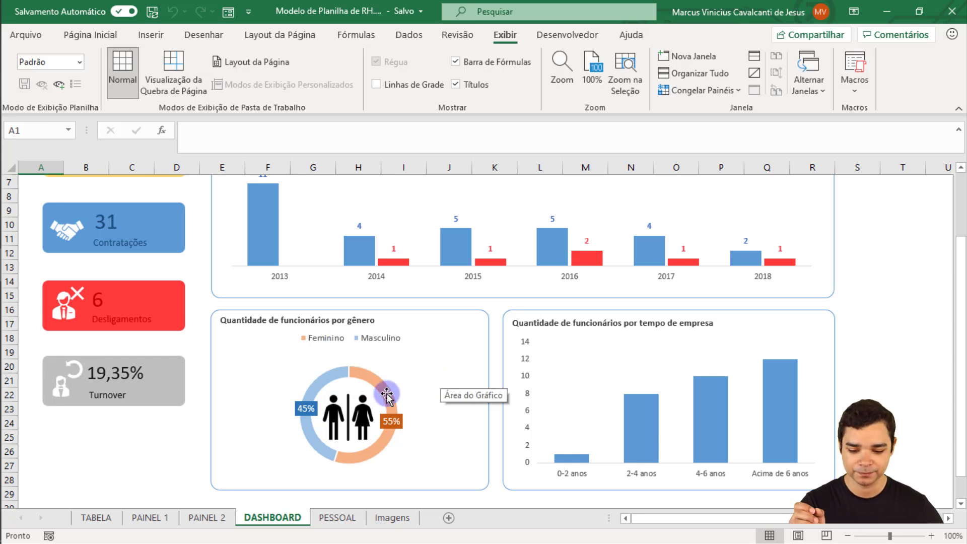
Inspect and re-confirm the Feminino CONT.SE count formula in N4 on PAINEL 1
{"action": "left_click", "coordinate": [151, 517]}
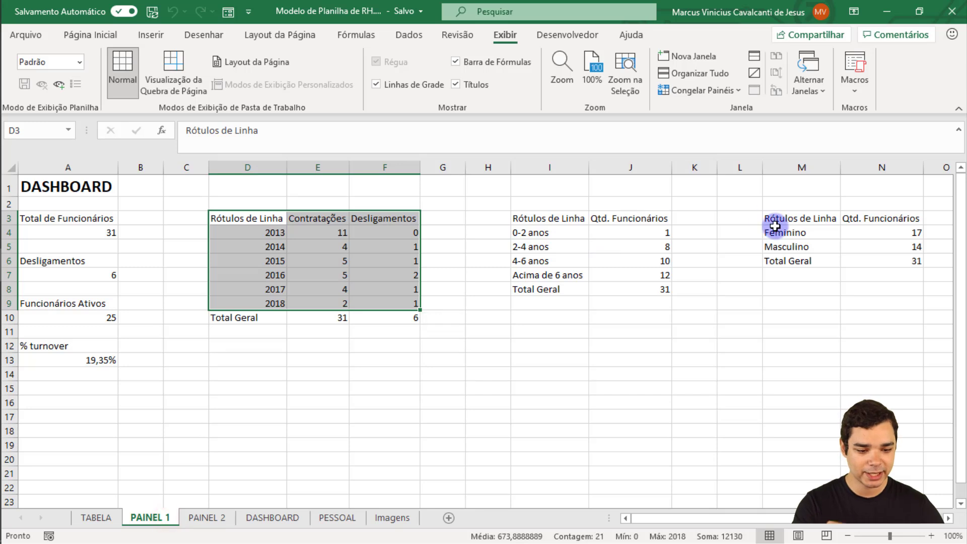
{"action": "left_click_drag", "start_coordinate": [797, 219], "coordinate": [864, 258]}
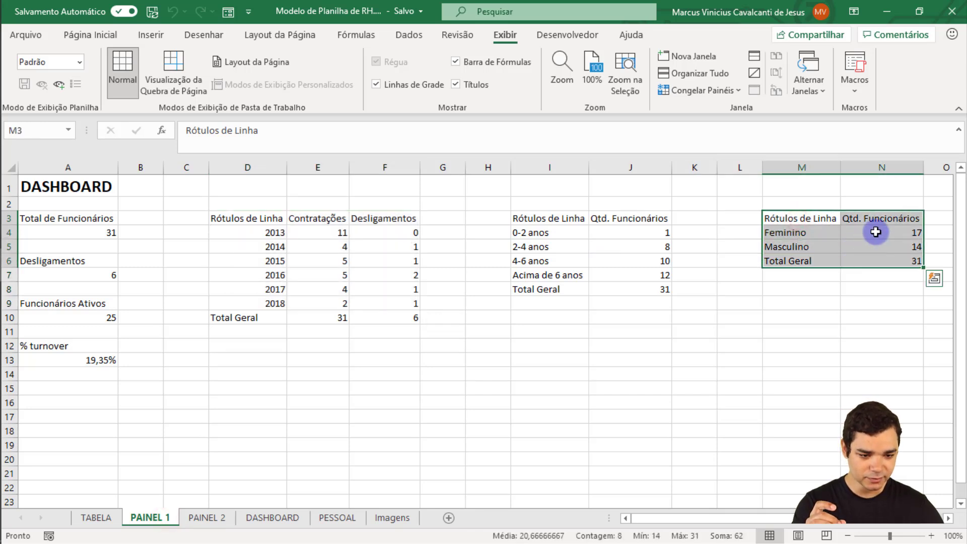
{"action": "left_click", "coordinate": [859, 232]}
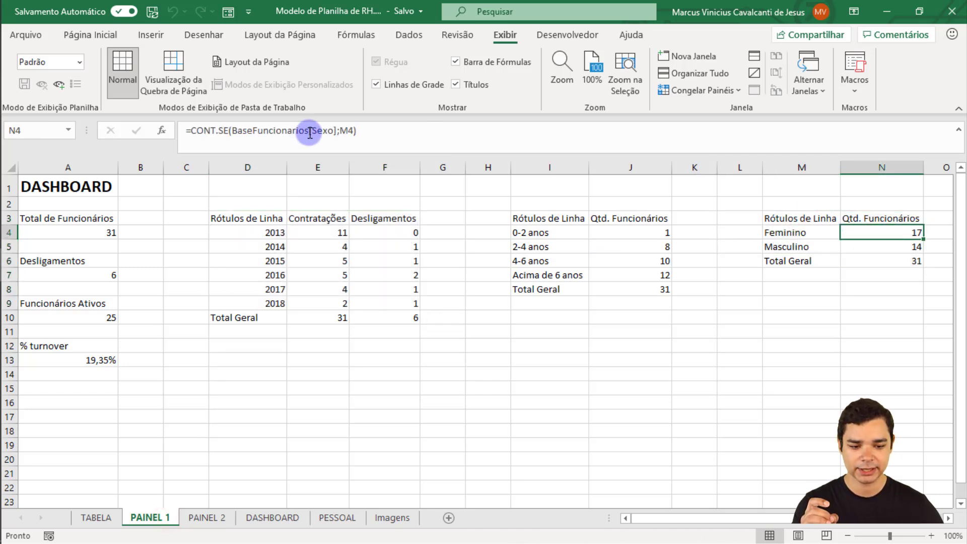
{"action": "left_click", "coordinate": [371, 132]}
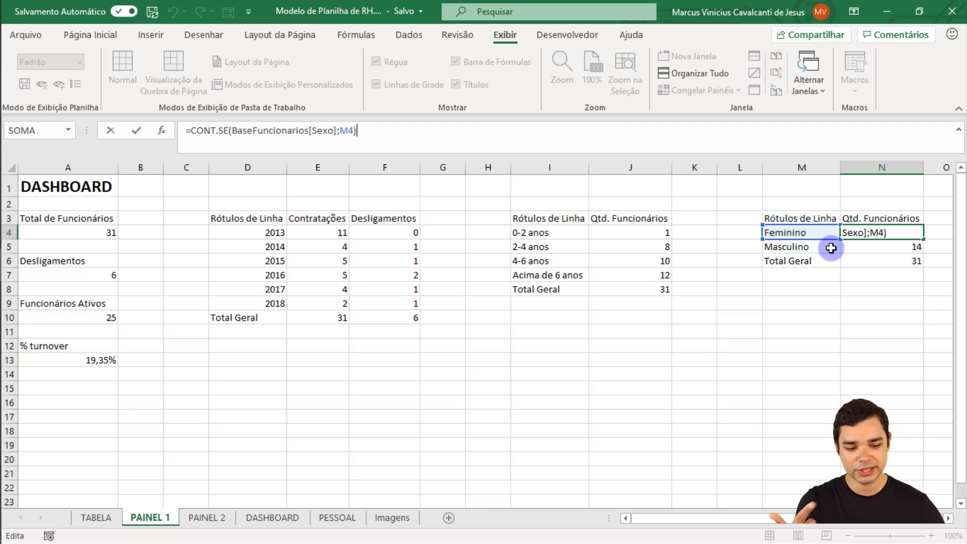
{"action": "key", "text": "ctrl+Return"}
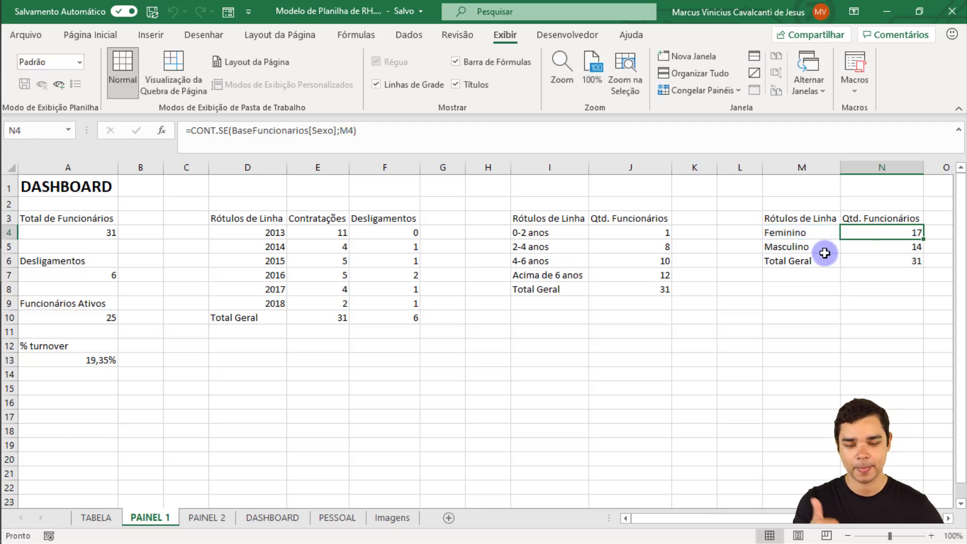
{"action": "left_click", "coordinate": [252, 522]}
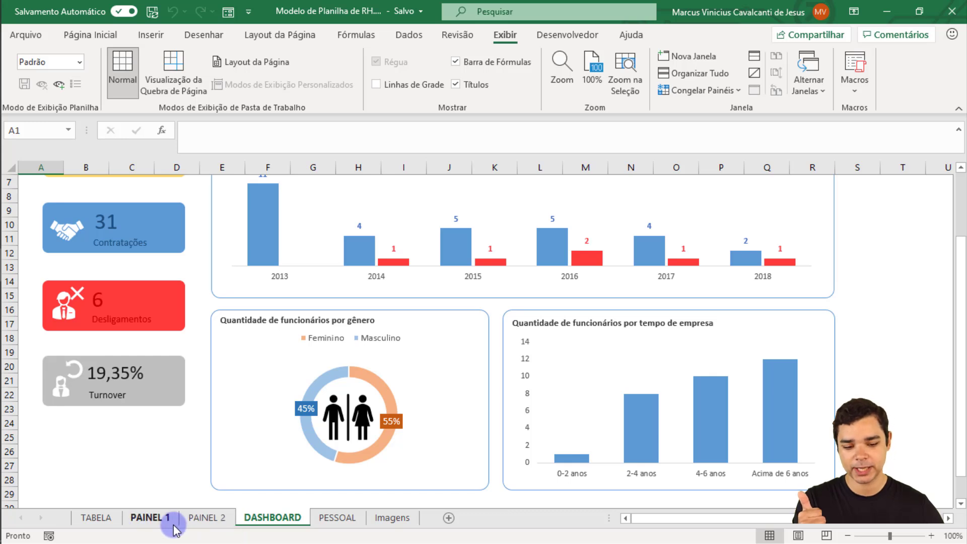
Review the tenure-band labels in I4:I7 and the count formula in J4 on PAINEL 1
{"action": "left_click", "coordinate": [168, 521]}
{"action": "left_click", "coordinate": [611, 232]}
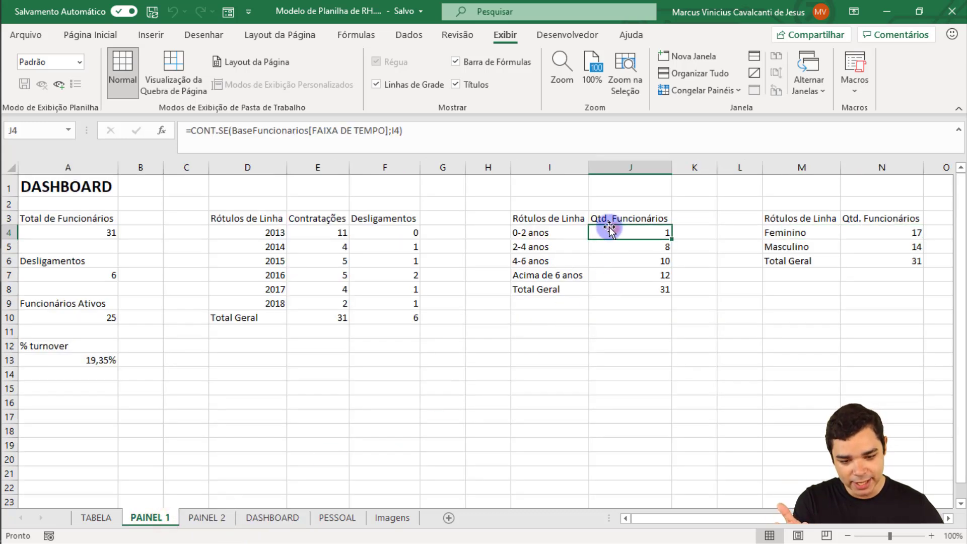
{"action": "left_click", "coordinate": [554, 228]}
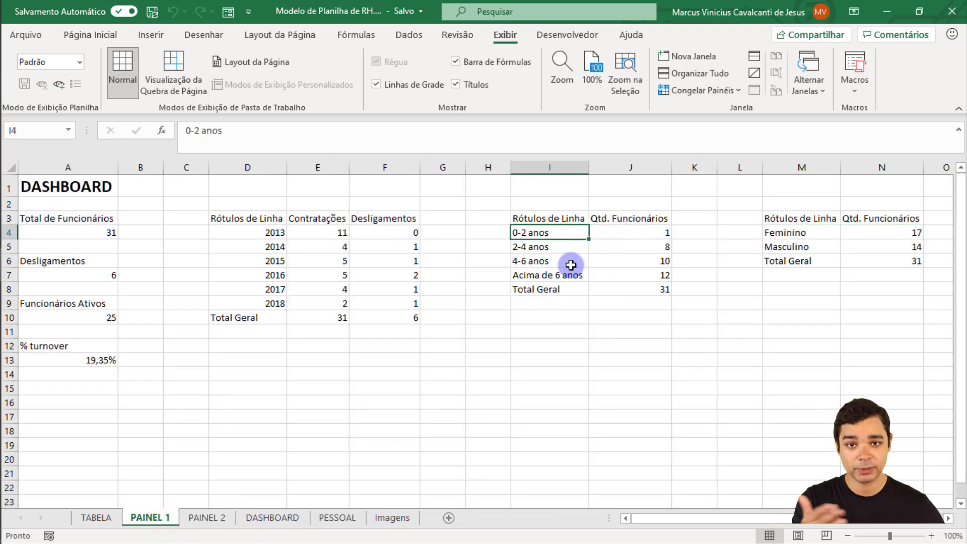
{"action": "left_click", "coordinate": [562, 249]}
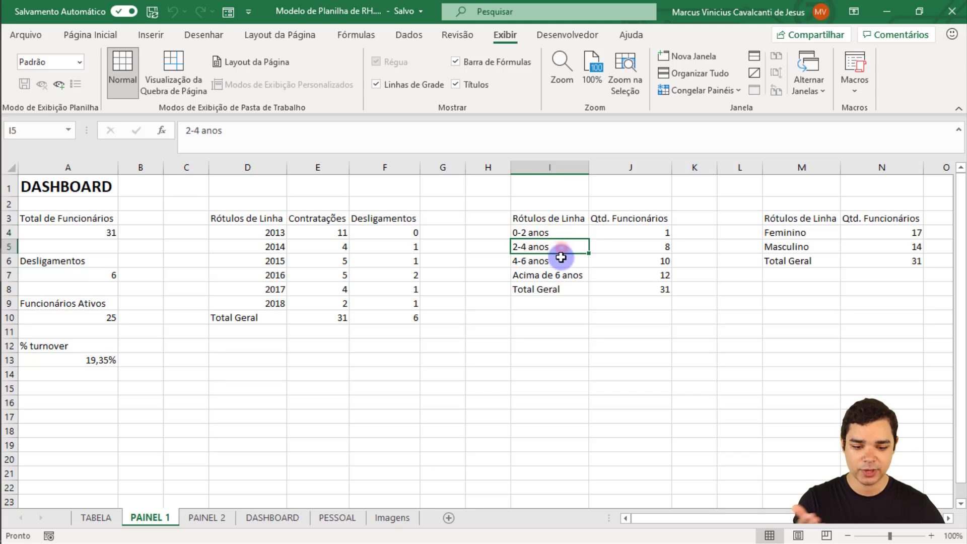
{"action": "left_click", "coordinate": [561, 260]}
{"action": "left_click", "coordinate": [563, 274]}
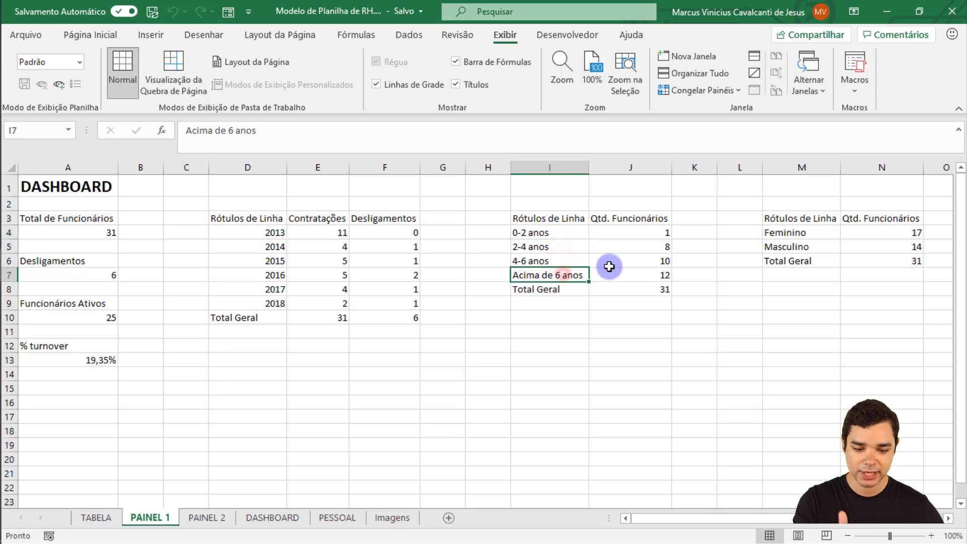
{"action": "left_click", "coordinate": [638, 233]}
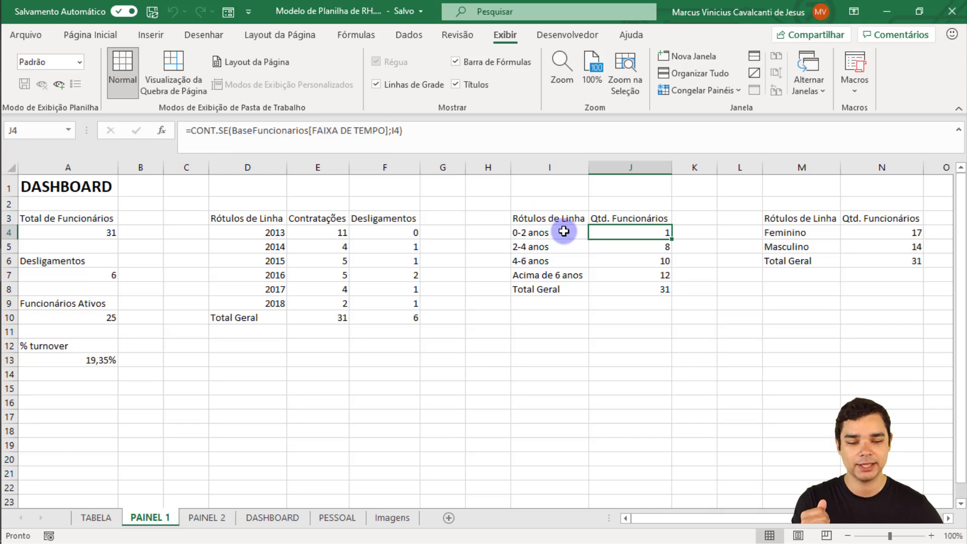
Check the FAIXA DE TEMPO column on TABELA that feeds the tenure counts
{"action": "left_click", "coordinate": [96, 517]}
{"action": "left_click_drag", "start_coordinate": [752, 519], "coordinate": [787, 519]}
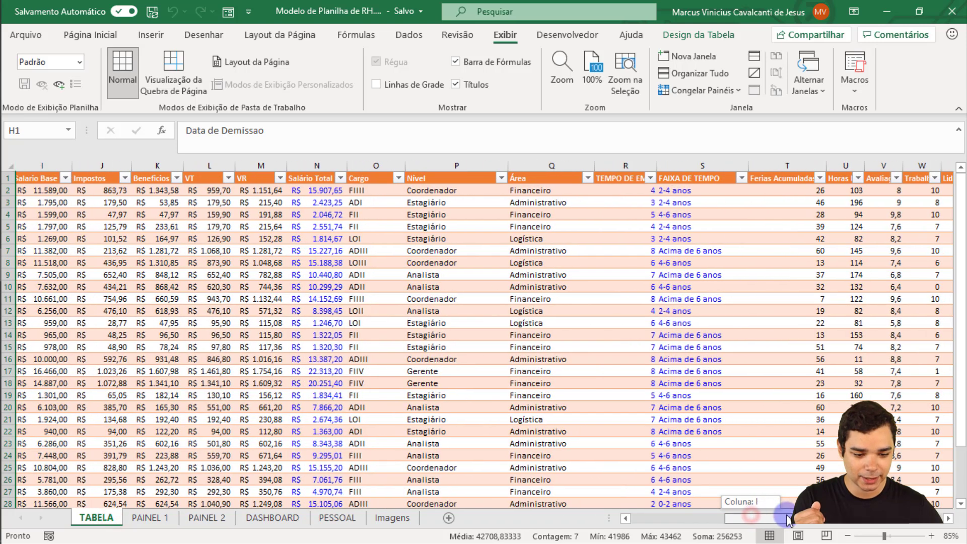
{"action": "left_click", "coordinate": [680, 164]}
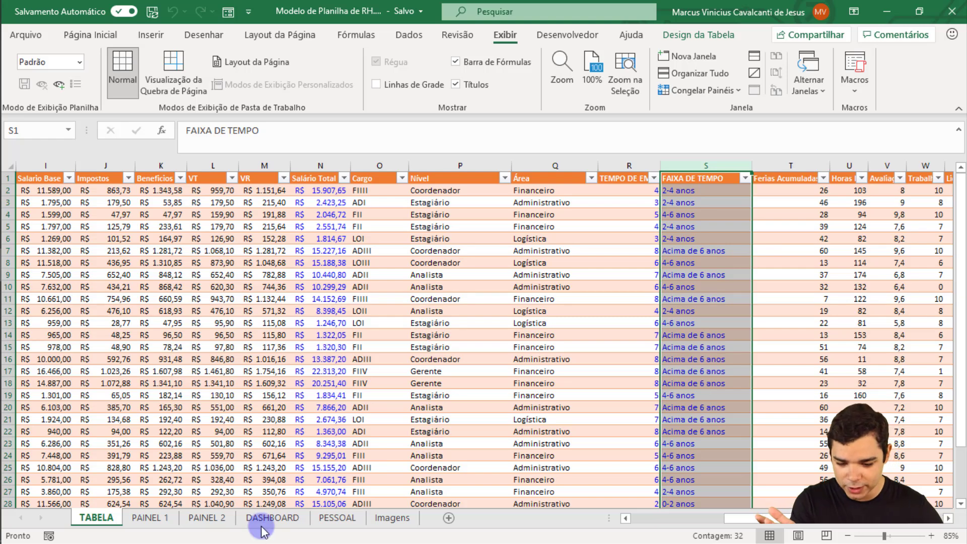
{"action": "left_click", "coordinate": [161, 519]}
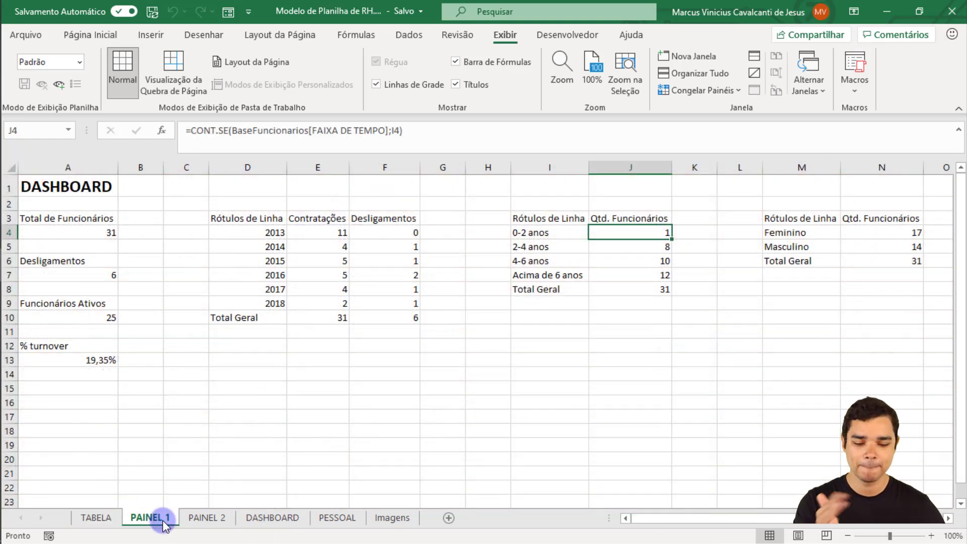
{"action": "left_click", "coordinate": [217, 519]}
Scroll the DASHBOARD back to the top, then move to the PESSOAL team-performance sheet
{"action": "left_click", "coordinate": [272, 519]}
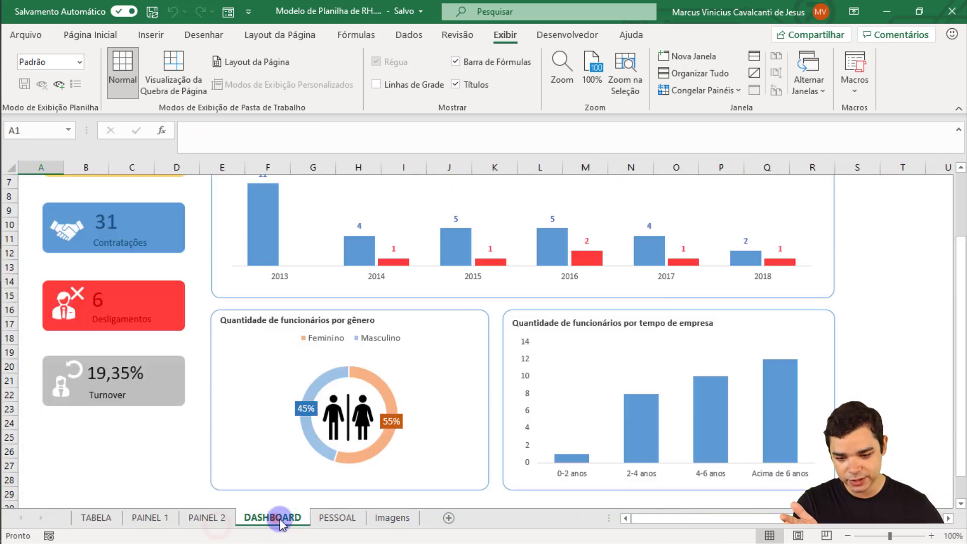
{"action": "scroll", "coordinate": [388, 302], "scroll_direction": "up", "scroll_amount": 3}
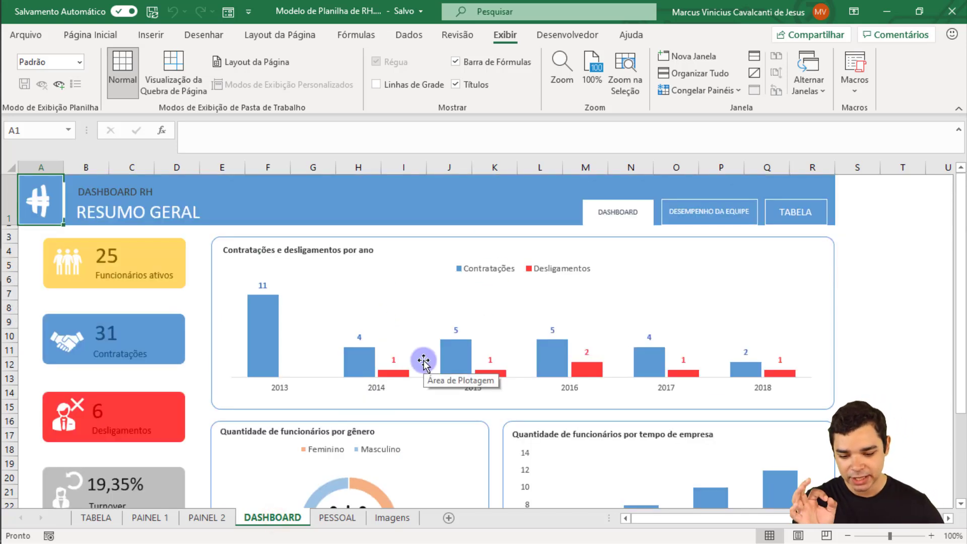
{"action": "left_click", "coordinate": [337, 518]}
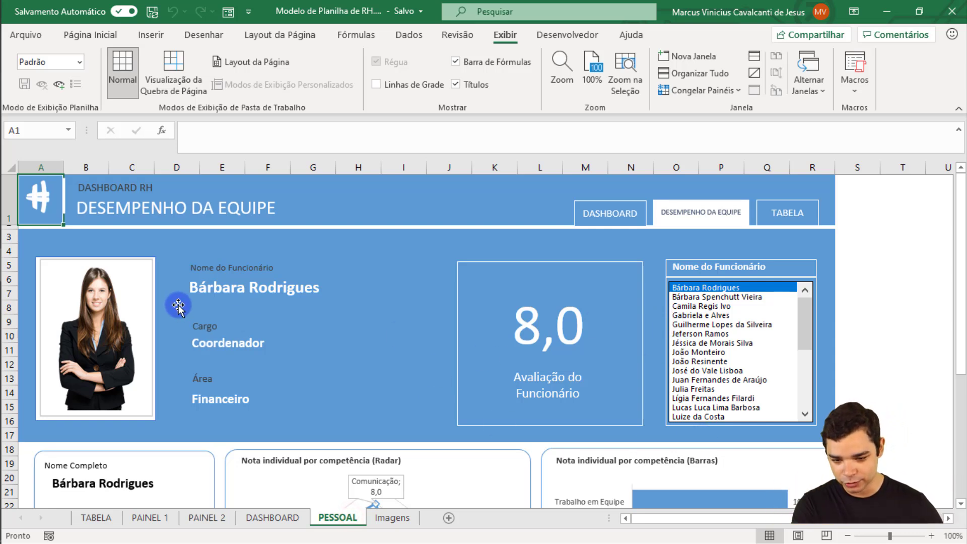
Pick another employee in the list box, review their radar and bar charts, then open PAINEL 2
{"action": "left_click", "coordinate": [708, 352]}
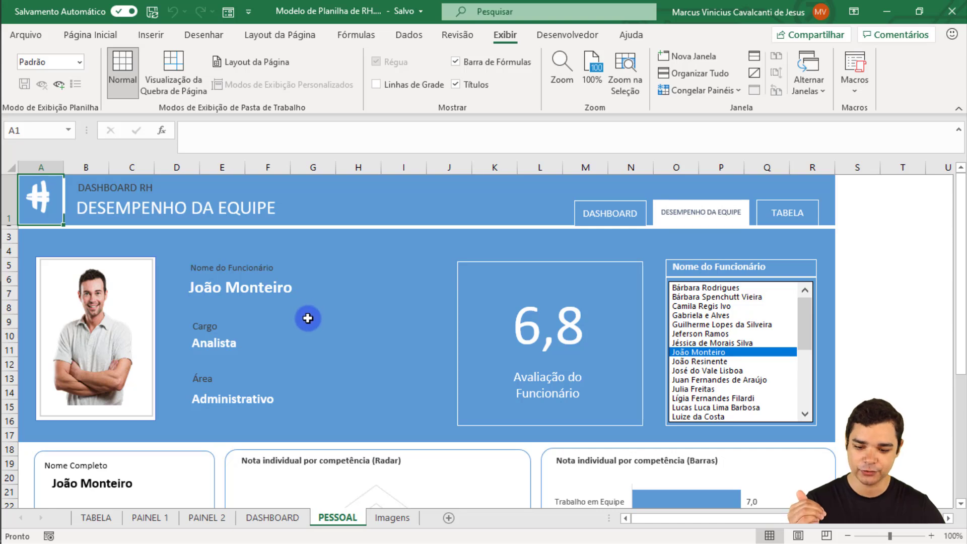
{"action": "scroll", "coordinate": [308, 318], "scroll_direction": "down", "scroll_amount": 3}
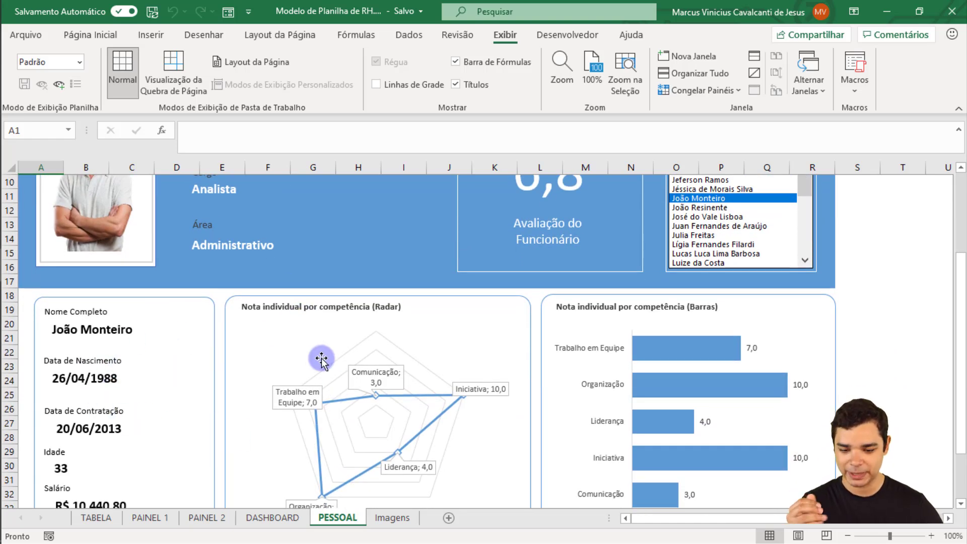
{"action": "scroll", "coordinate": [432, 428], "scroll_direction": "down", "scroll_amount": 1}
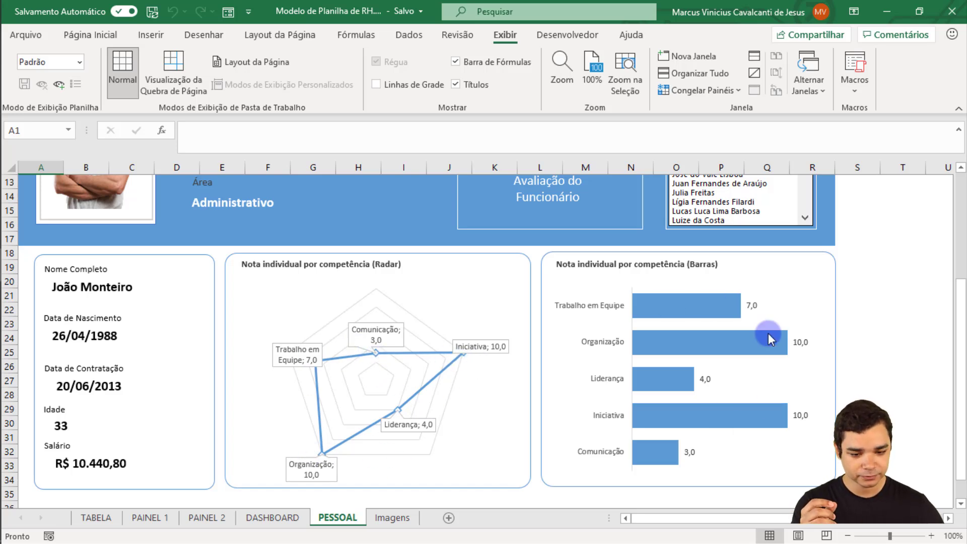
{"action": "scroll", "coordinate": [643, 396], "scroll_direction": "up", "scroll_amount": 3}
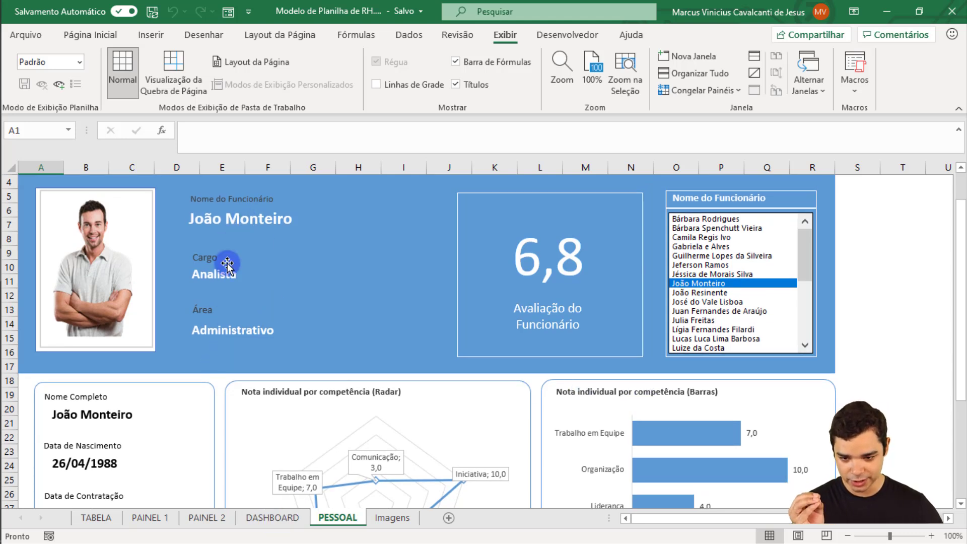
{"action": "scroll", "coordinate": [199, 340], "scroll_direction": "down", "scroll_amount": 1}
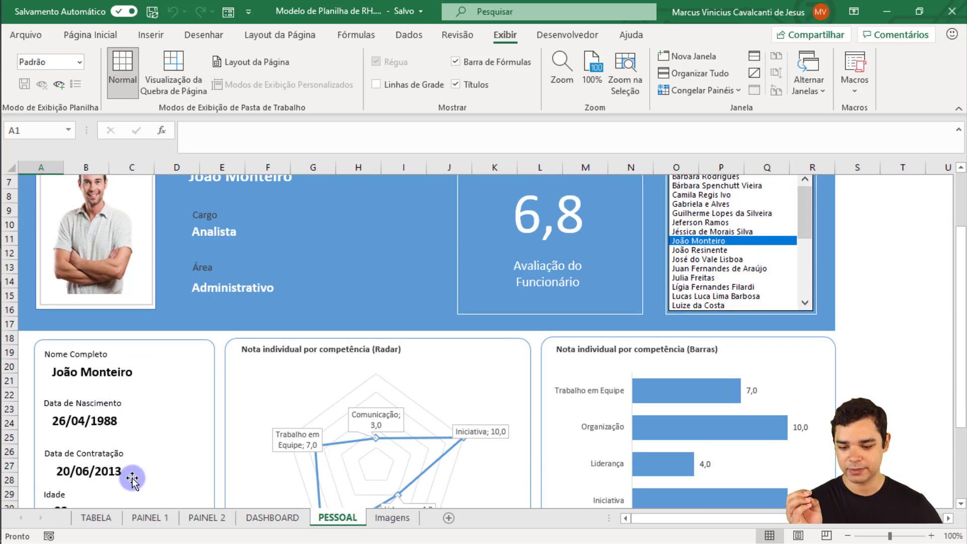
{"action": "scroll", "coordinate": [184, 431], "scroll_direction": "up", "scroll_amount": 2}
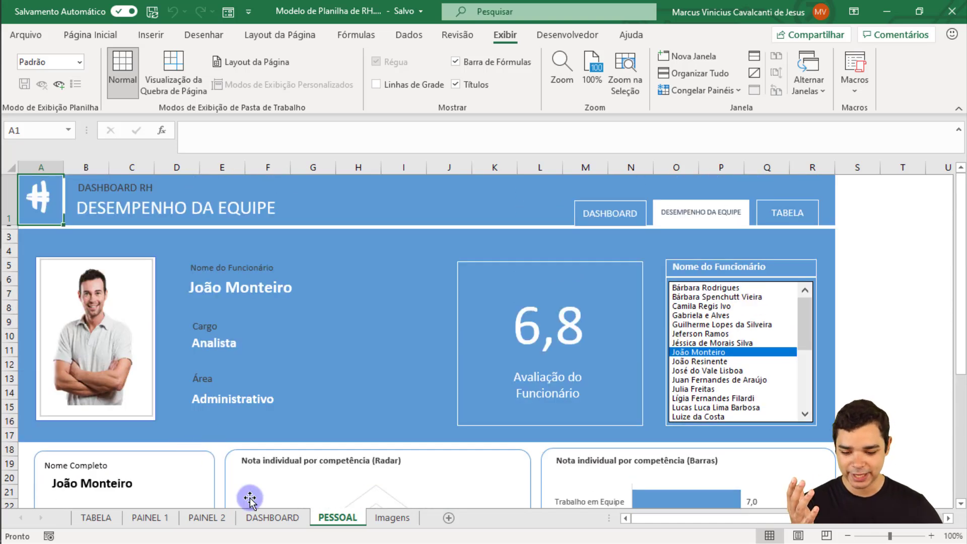
{"action": "left_click", "coordinate": [214, 518]}
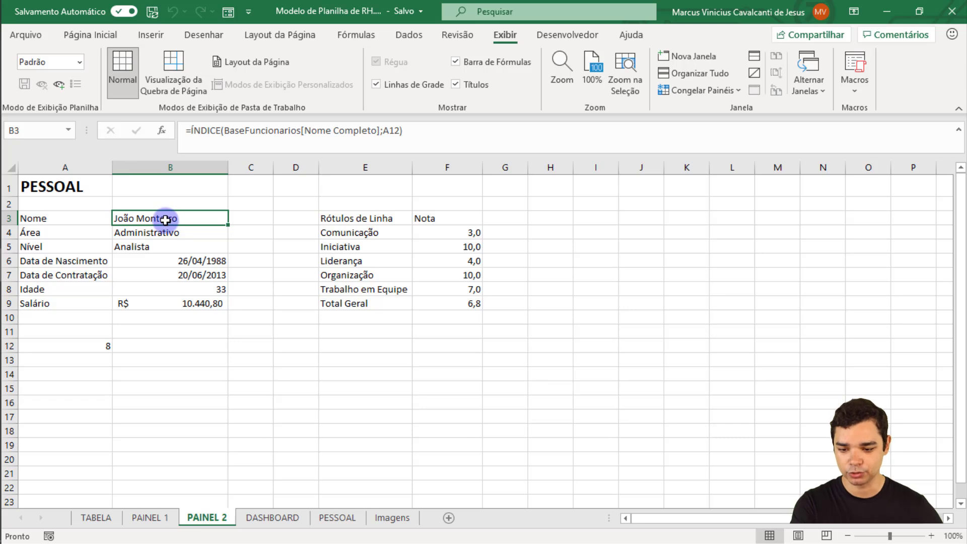
Inspect the B4–B9 lookups (Área, Nível, birth date, hire date, age, salary), then return to PESSOAL
{"action": "left_click", "coordinate": [160, 234]}
{"action": "left_click", "coordinate": [154, 247]}
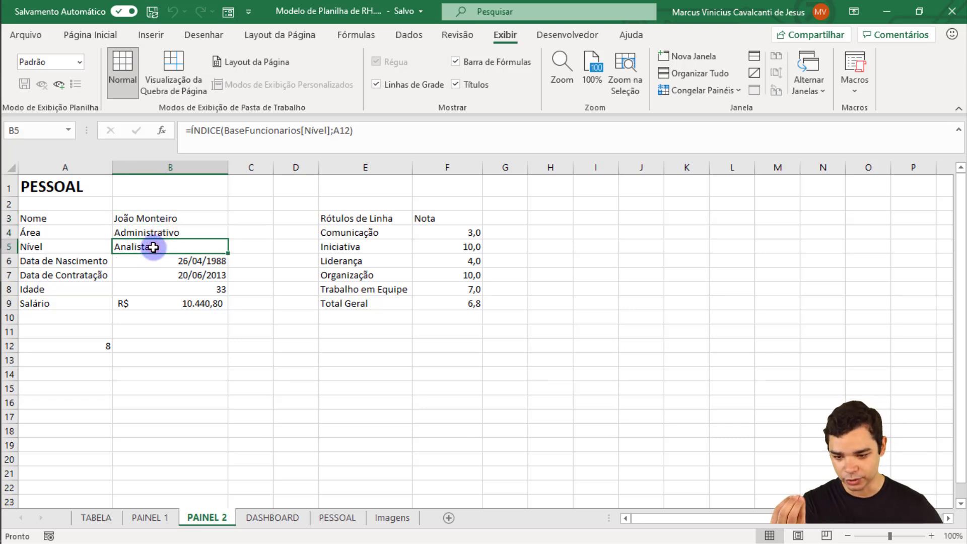
{"action": "left_click", "coordinate": [156, 258]}
{"action": "left_click", "coordinate": [150, 274]}
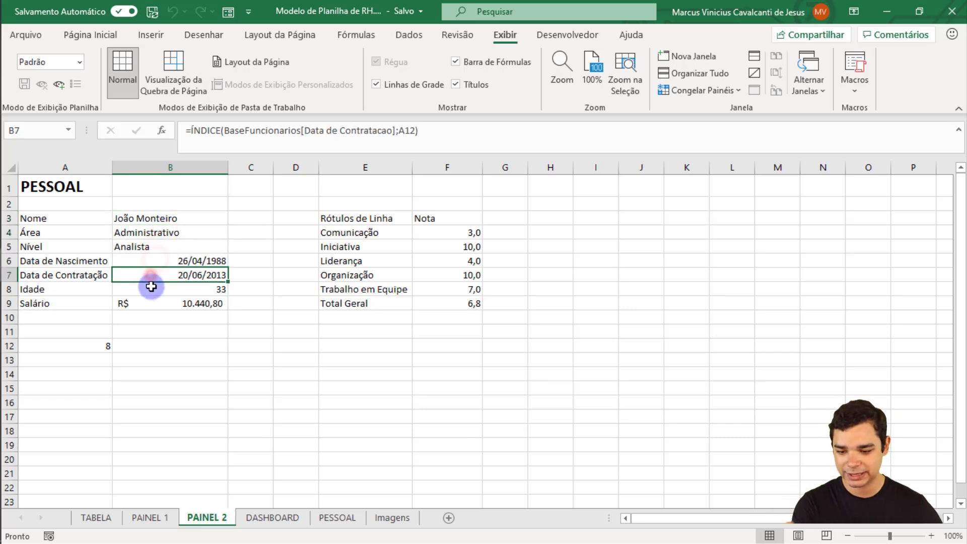
{"action": "left_click", "coordinate": [153, 289]}
{"action": "left_click", "coordinate": [152, 307]}
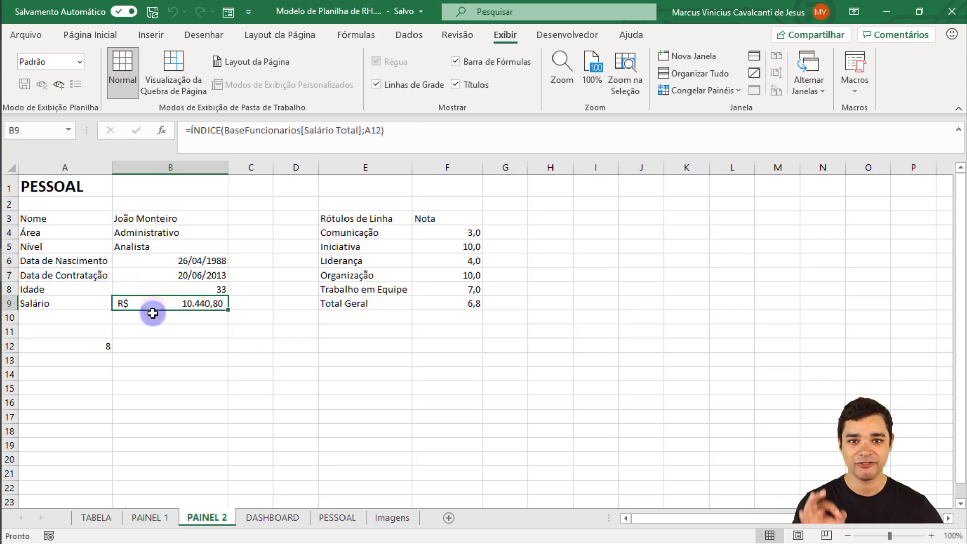
{"action": "left_click", "coordinate": [335, 522]}
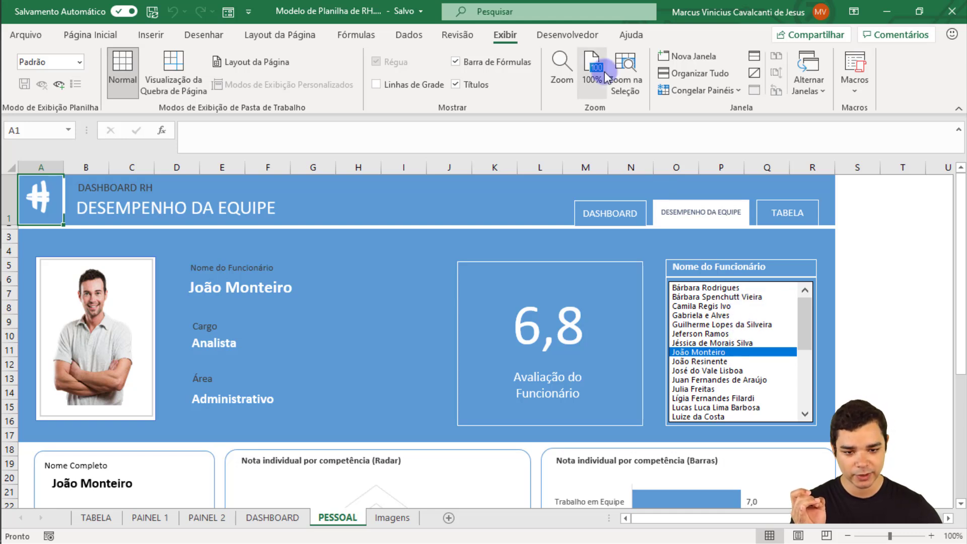
Show the Desenvolvedor tab and look through its insertable form controls, including the list box
{"action": "left_click", "coordinate": [574, 35]}
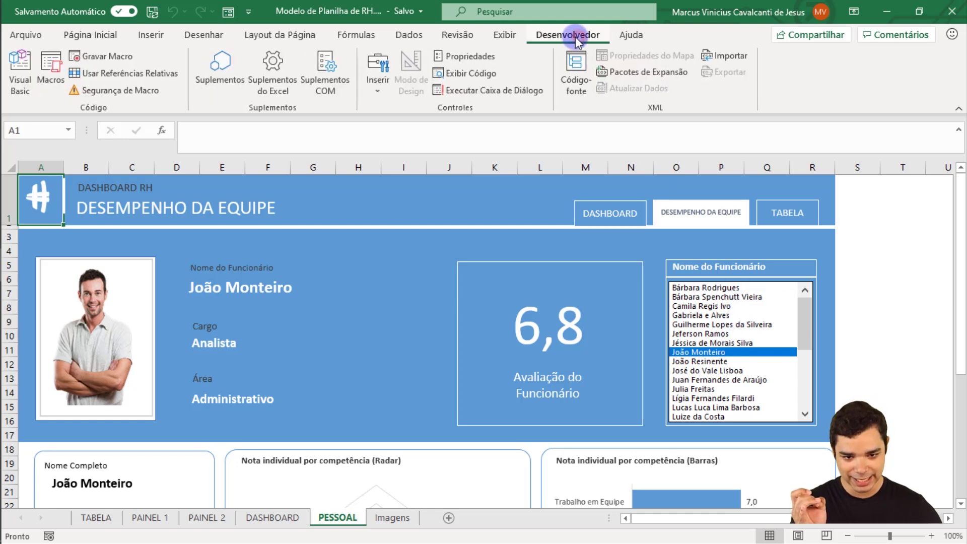
{"action": "left_click", "coordinate": [385, 86]}
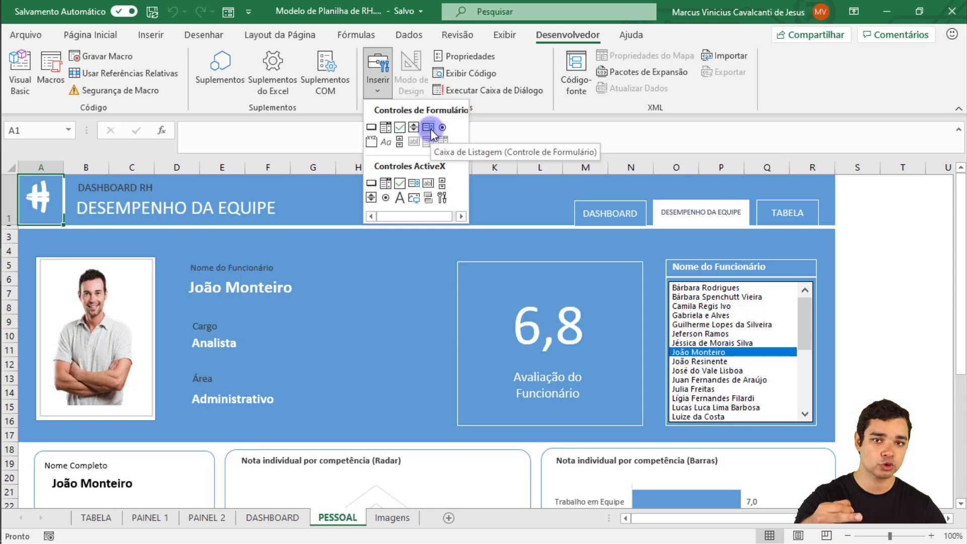
{"action": "left_click", "coordinate": [385, 93]}
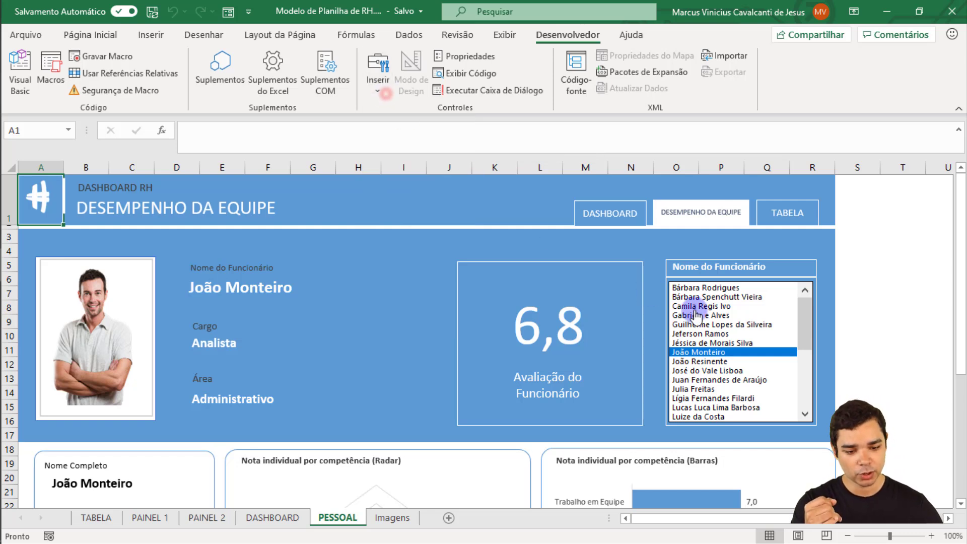
Inspect the PAINEL 2 formulas for name, Área, Nível, birth date, hire date and Idade
{"action": "left_click", "coordinate": [210, 519]}
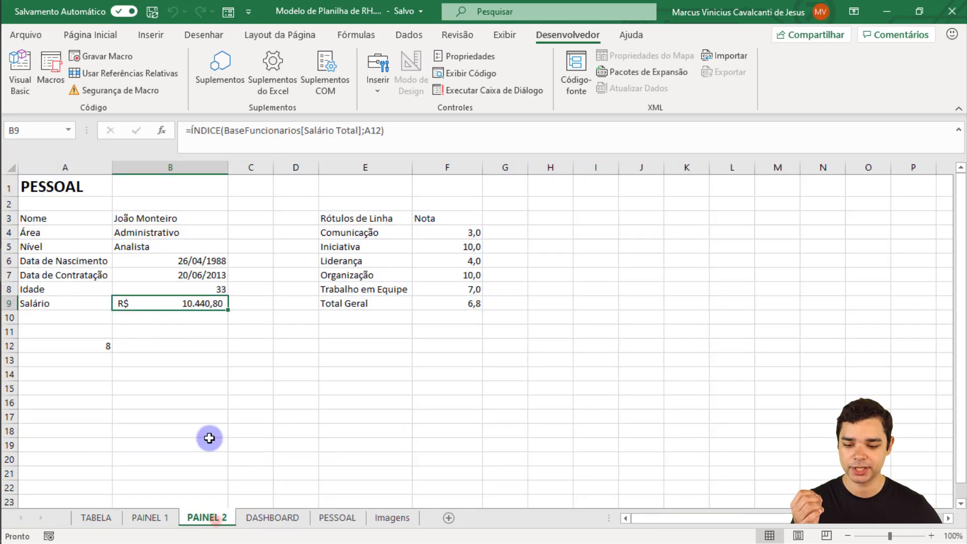
{"action": "left_click", "coordinate": [168, 218]}
{"action": "left_click", "coordinate": [168, 232]}
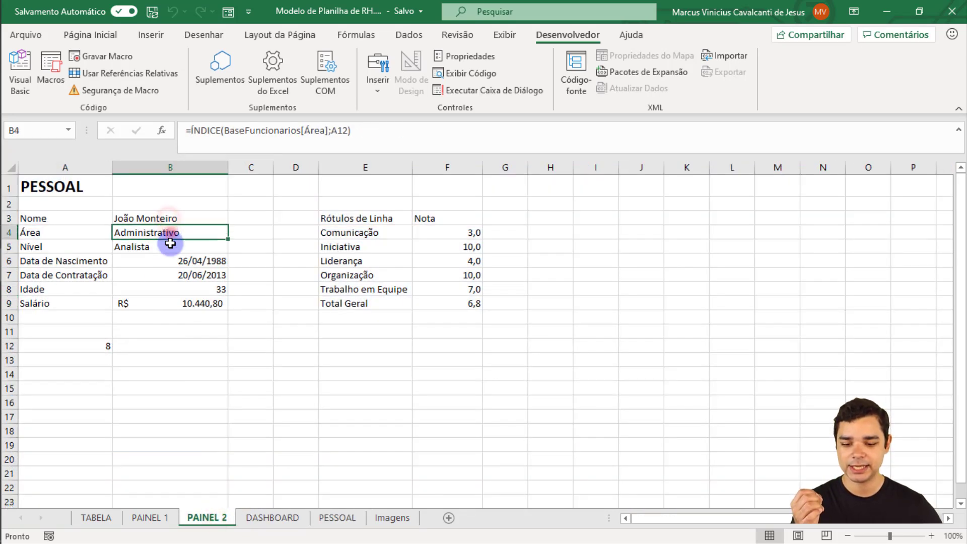
{"action": "left_click", "coordinate": [168, 247]}
{"action": "left_click", "coordinate": [166, 260]}
{"action": "left_click", "coordinate": [167, 274]}
{"action": "left_click", "coordinate": [167, 289]}
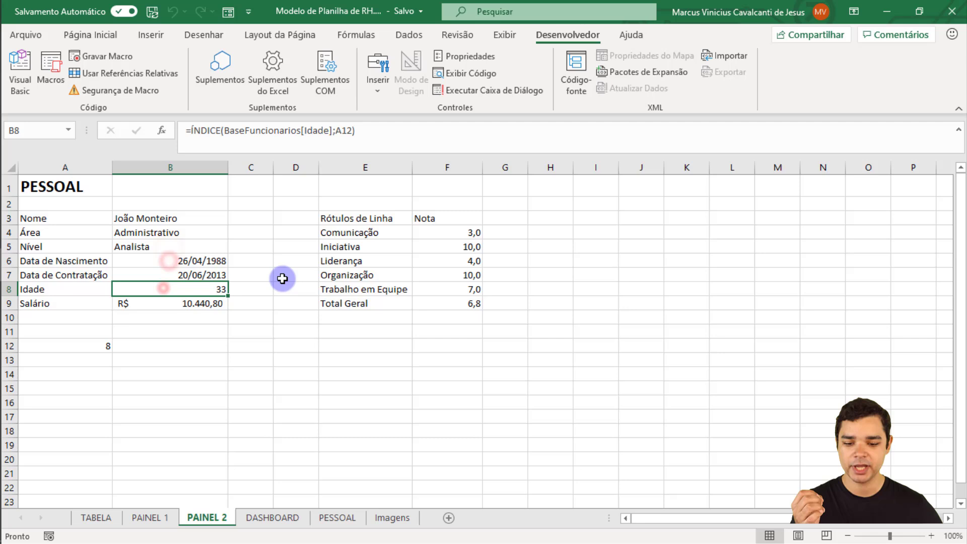
Check the competency scores table E3:F9 and the formula returning the Comunicação score
{"action": "left_click", "coordinate": [394, 218]}
{"action": "left_click_drag", "start_coordinate": [393, 218], "coordinate": [443, 302]}
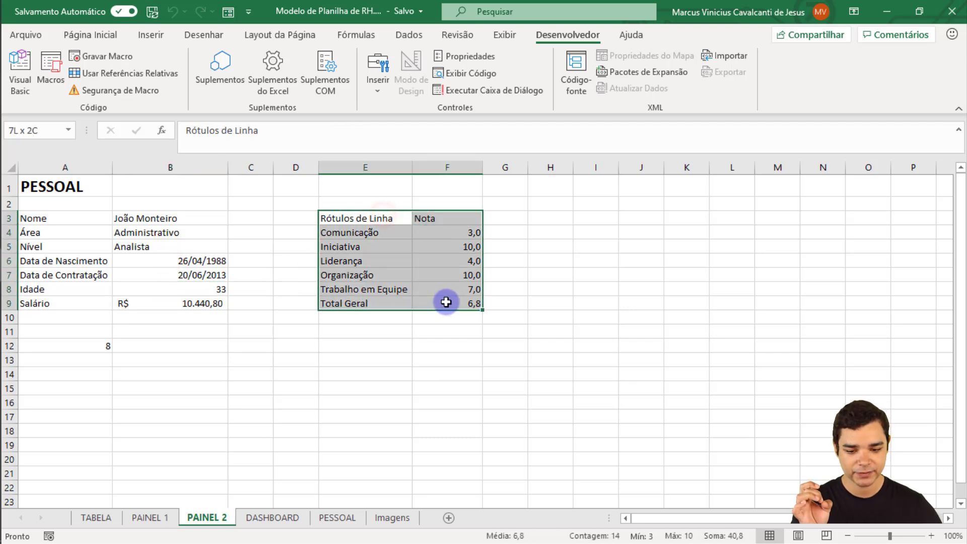
{"action": "left_click", "coordinate": [458, 232]}
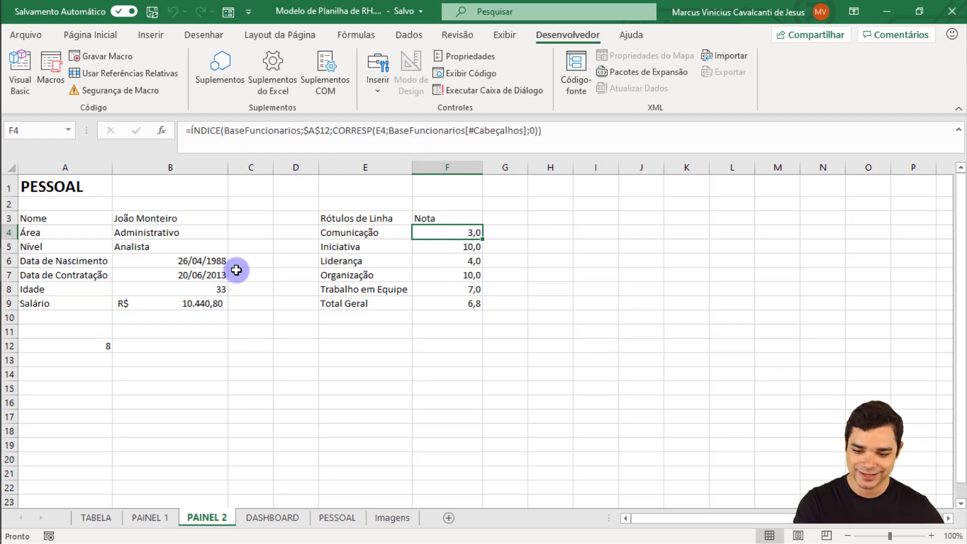
{"action": "left_click", "coordinate": [96, 518]}
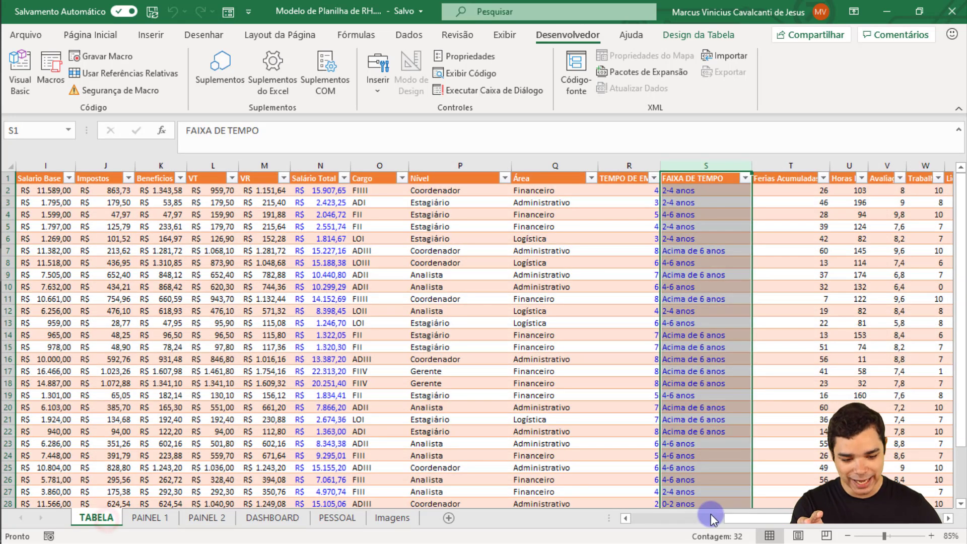
{"action": "left_click_drag", "start_coordinate": [713, 518], "coordinate": [630, 519]}
{"action": "right_click", "coordinate": [371, 376]}
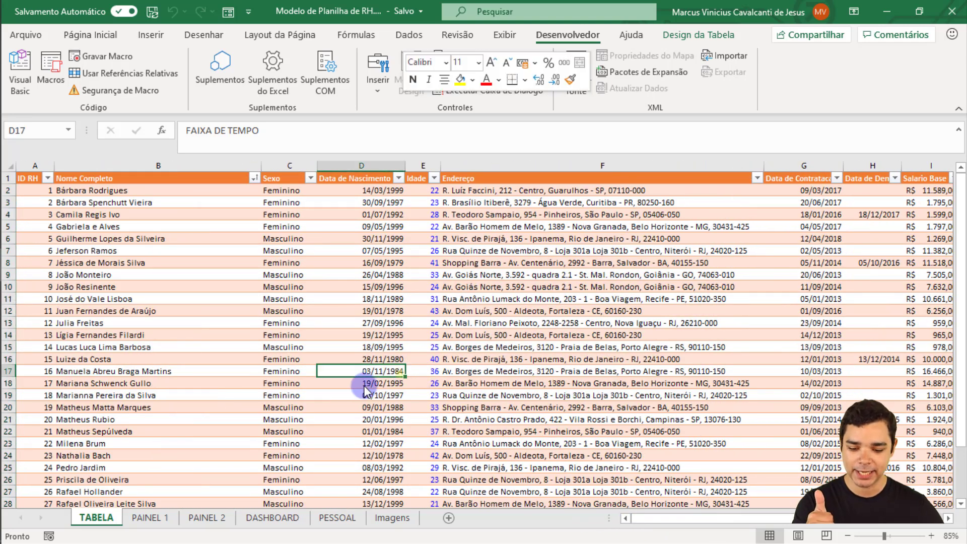
{"action": "left_click", "coordinate": [320, 453]}
{"action": "left_click", "coordinate": [352, 403]}
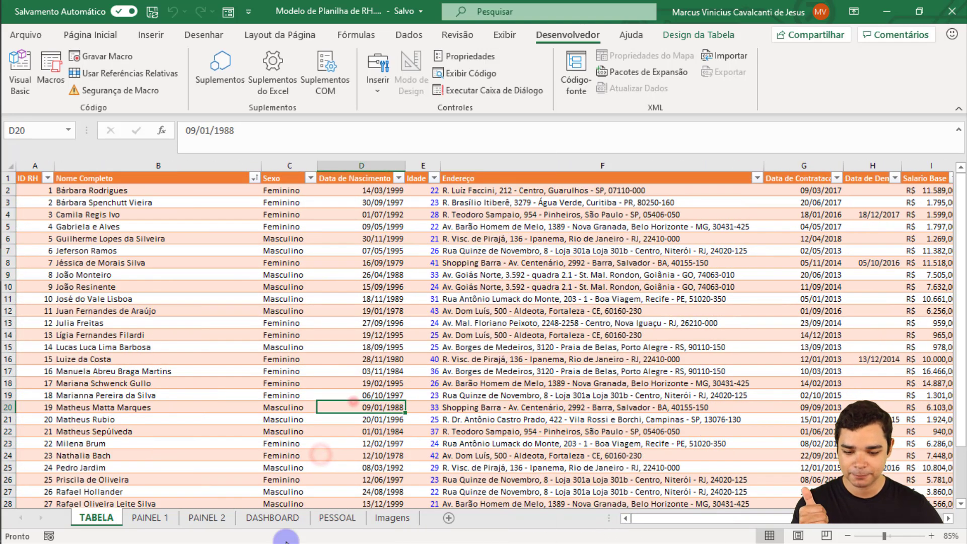
{"action": "left_click", "coordinate": [273, 517]}
{"action": "left_click", "coordinate": [330, 519]}
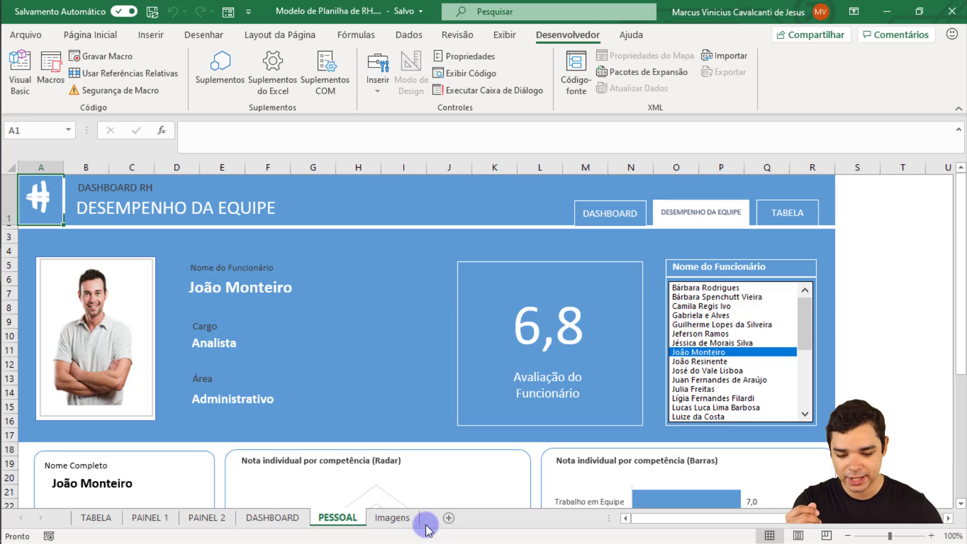
{"action": "left_click", "coordinate": [400, 525]}
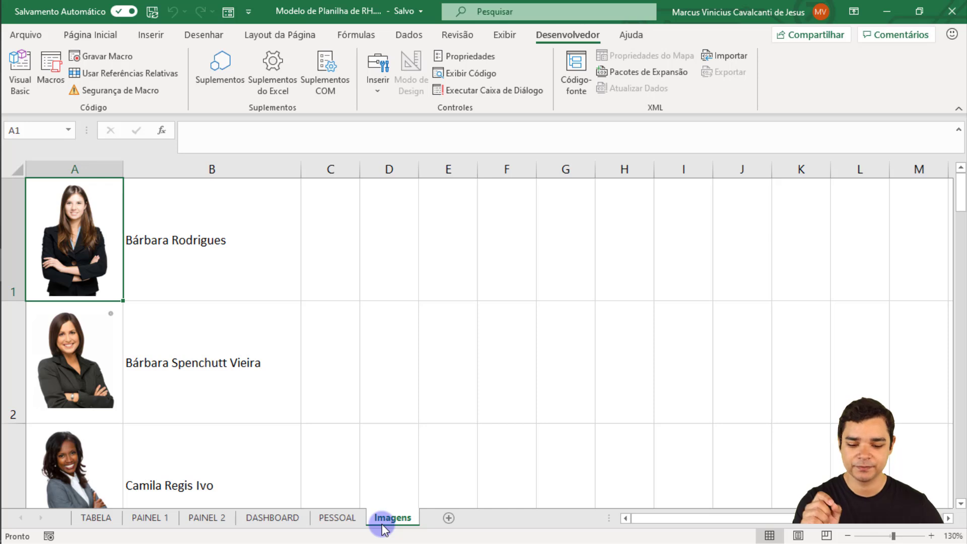
{"action": "scroll", "coordinate": [175, 311], "scroll_direction": "down", "scroll_amount": 1}
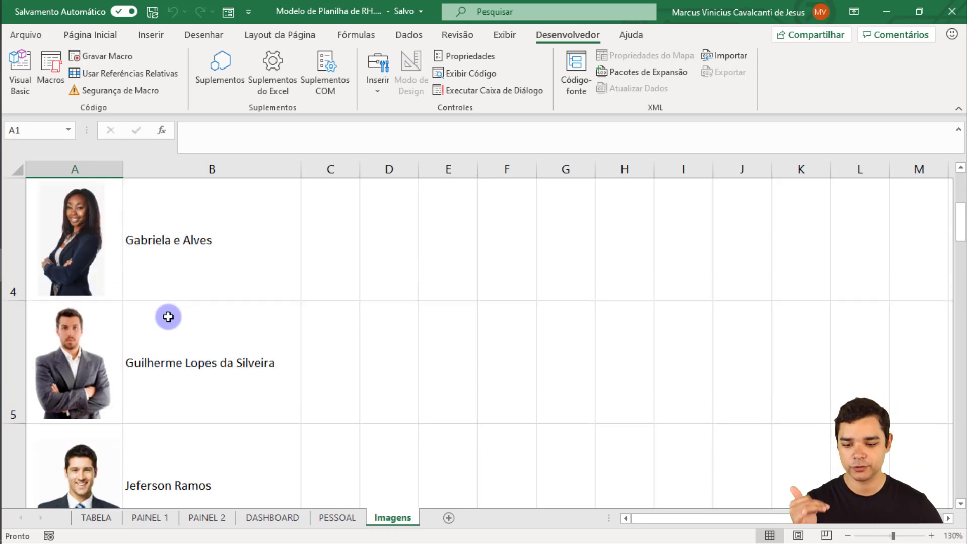
{"action": "scroll", "coordinate": [168, 317], "scroll_direction": "up", "scroll_amount": 2}
{"action": "scroll", "coordinate": [169, 318], "scroll_direction": "up", "scroll_amount": 1}
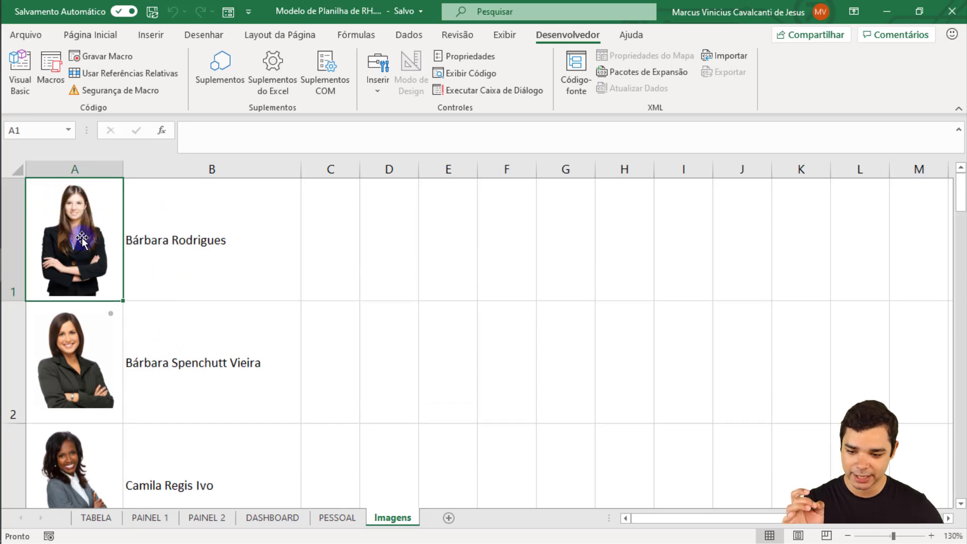
{"action": "left_click", "coordinate": [186, 246]}
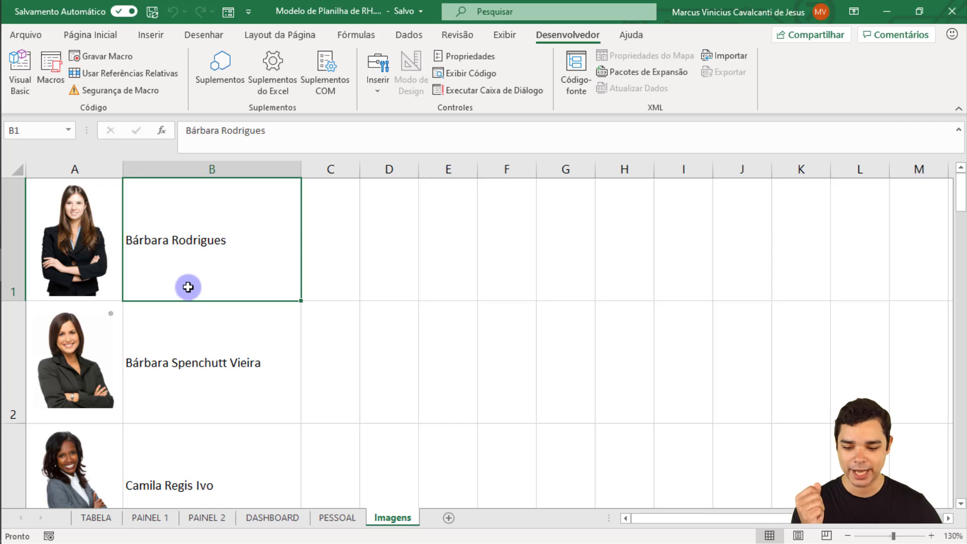
{"action": "scroll", "coordinate": [192, 356], "scroll_direction": "down", "scroll_amount": 1}
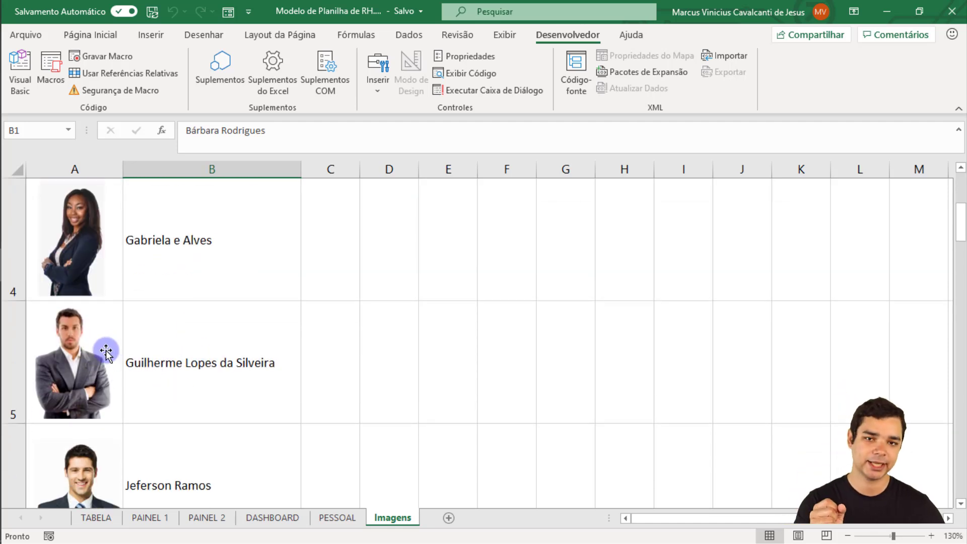
{"action": "scroll", "coordinate": [157, 363], "scroll_direction": "down", "scroll_amount": 1}
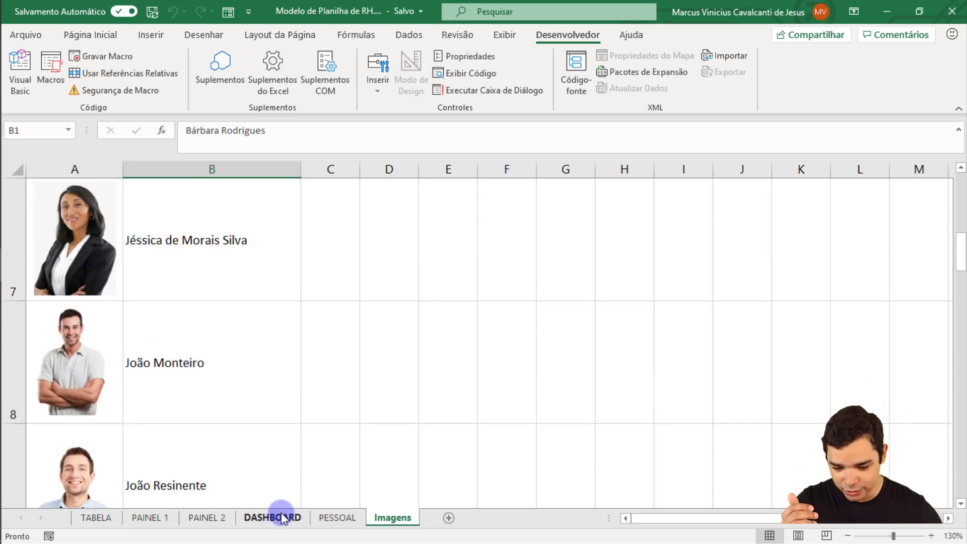
{"action": "left_click", "coordinate": [337, 518]}
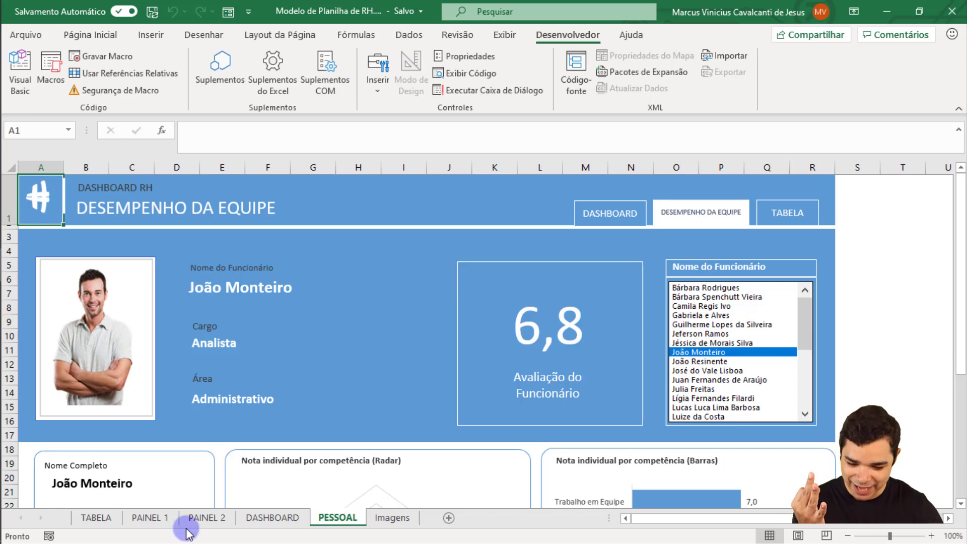
{"action": "left_click", "coordinate": [207, 517]}
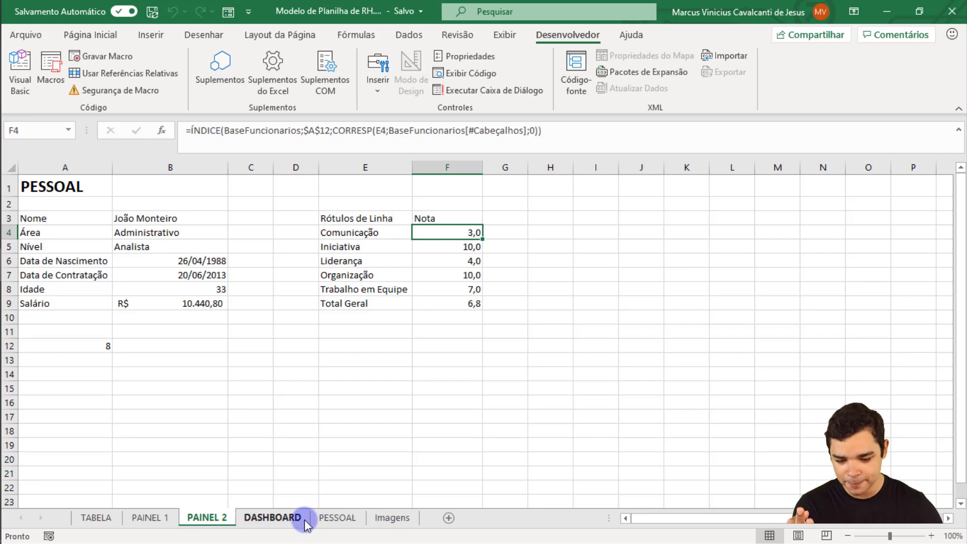
{"action": "left_click", "coordinate": [295, 522]}
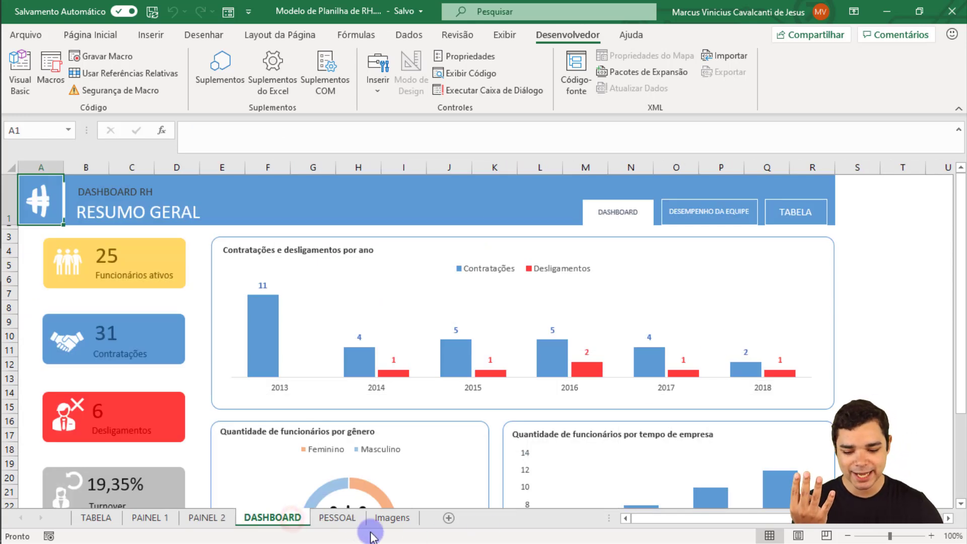
{"action": "left_click", "coordinate": [345, 520]}
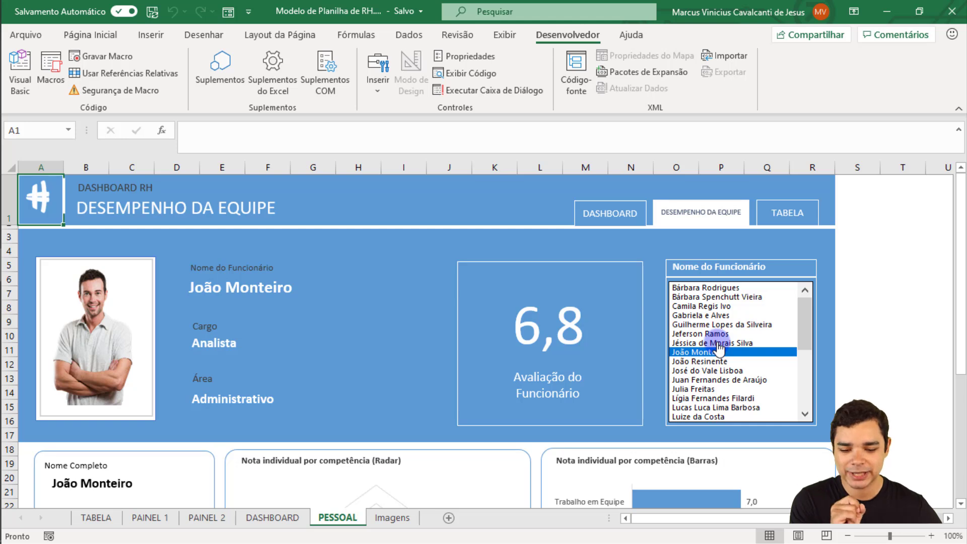
{"action": "left_click", "coordinate": [398, 519]}
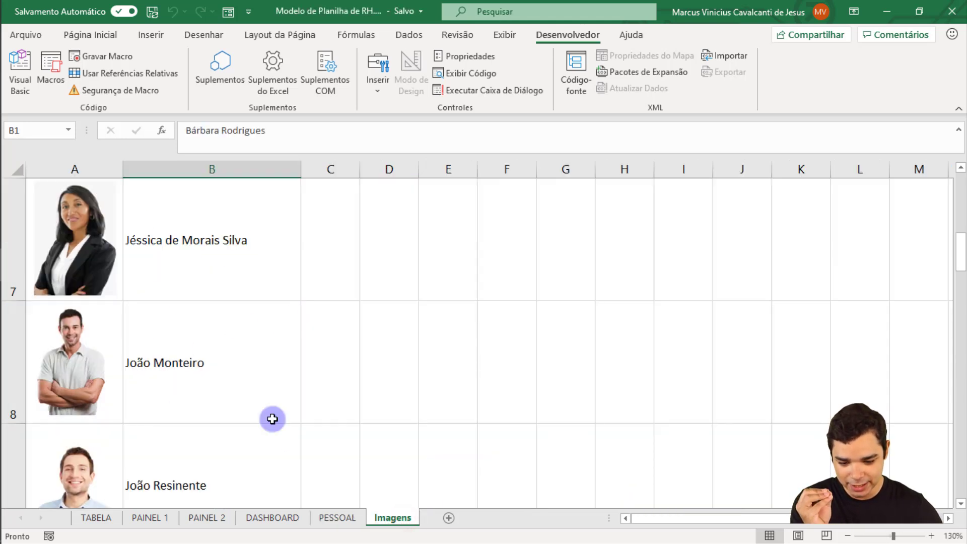
{"action": "left_click", "coordinate": [272, 518]}
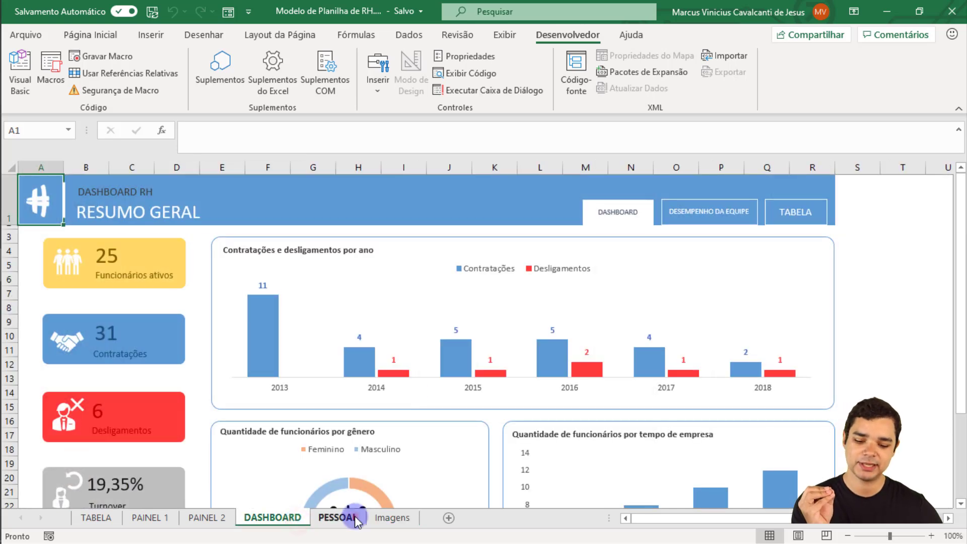
{"action": "left_click", "coordinate": [352, 518]}
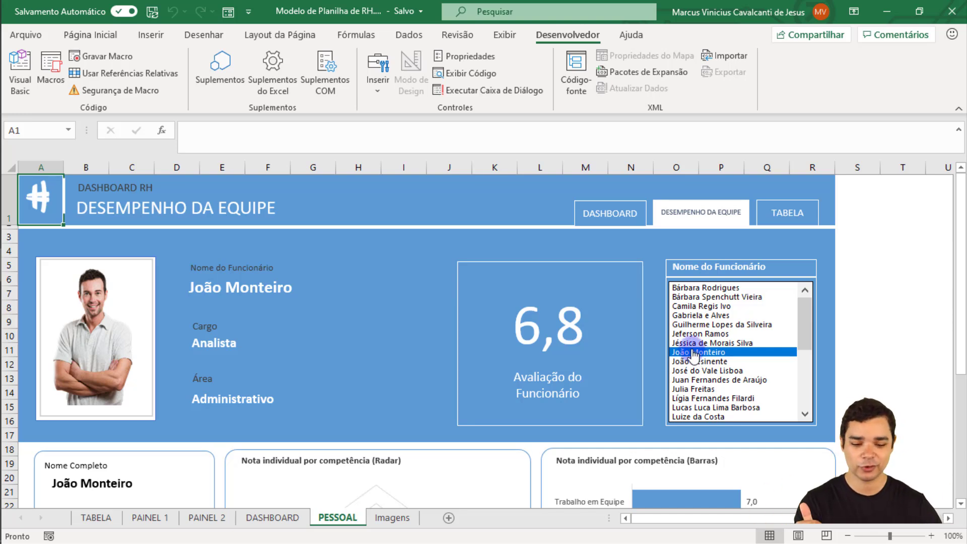
{"action": "left_click", "coordinate": [291, 519]}
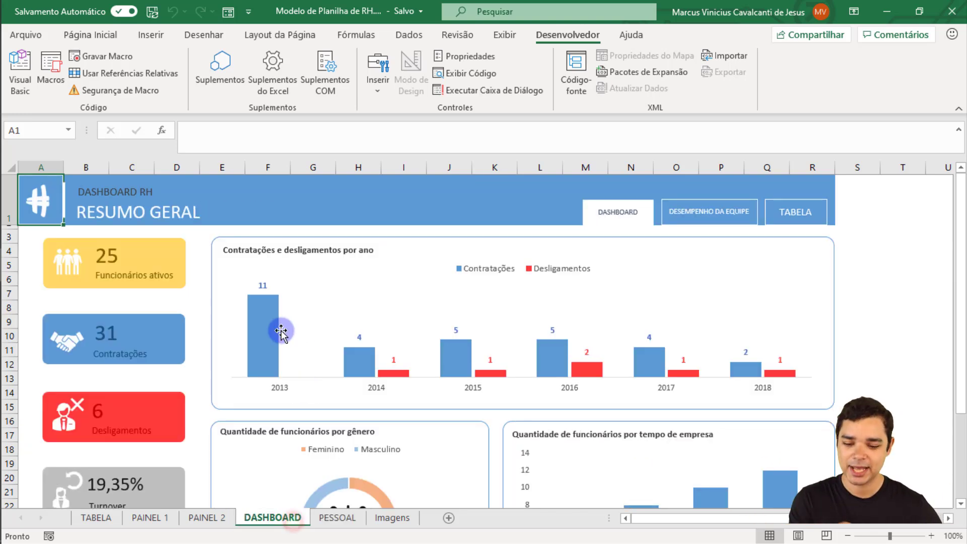
{"action": "scroll", "coordinate": [244, 413], "scroll_direction": "down", "scroll_amount": 1}
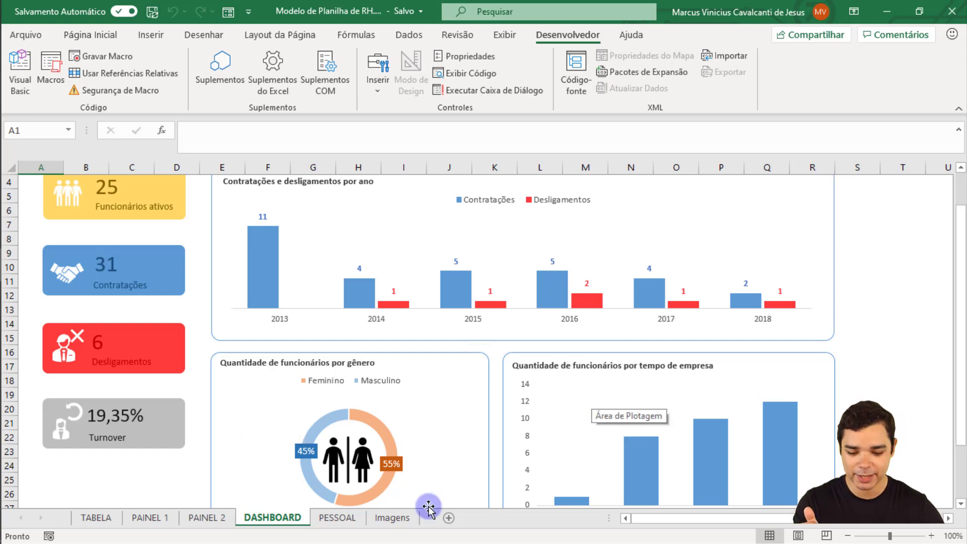
{"action": "left_click", "coordinate": [342, 518]}
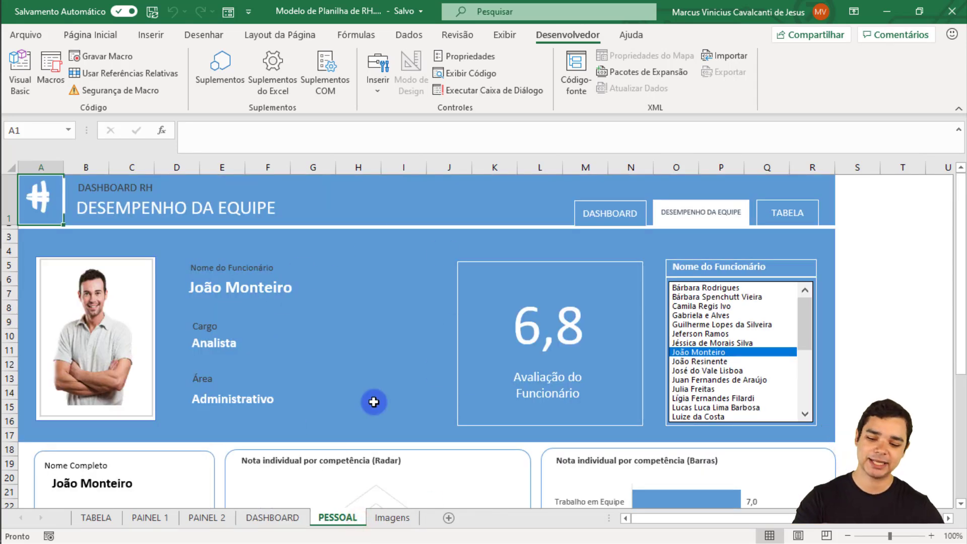